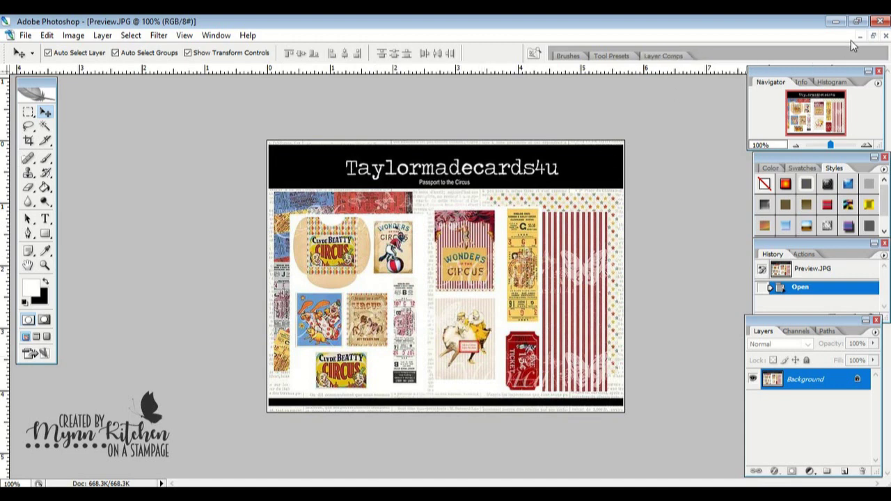
Restore the document windows so the circus invitation sample floats in its own window.
click(873, 35)
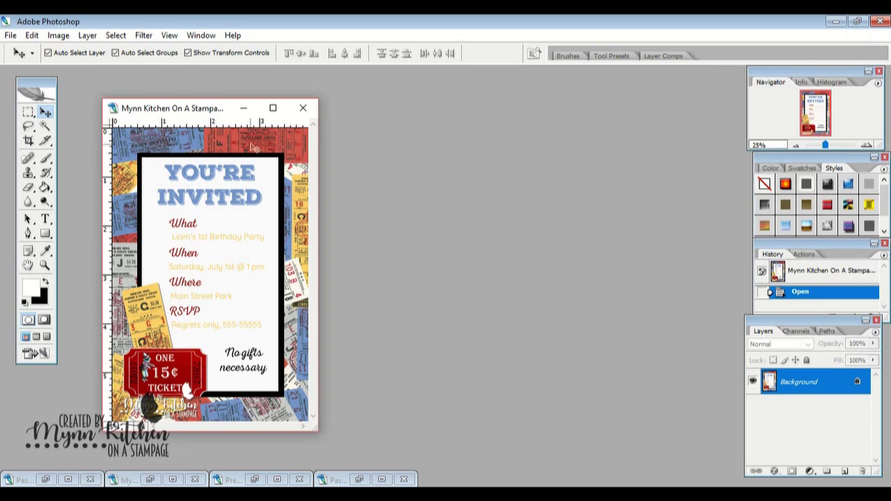
Maximize and restore the invitation window, then drag it to the workspace's upper-left corner.
click(273, 108)
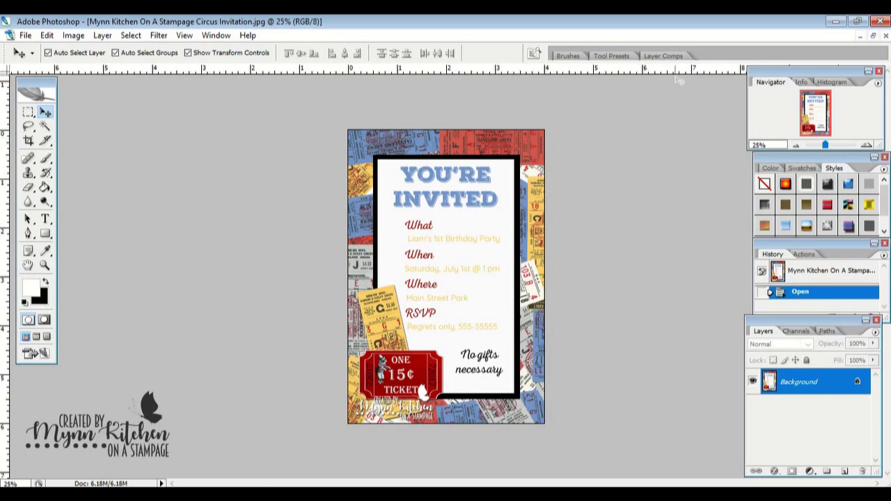
click(873, 36)
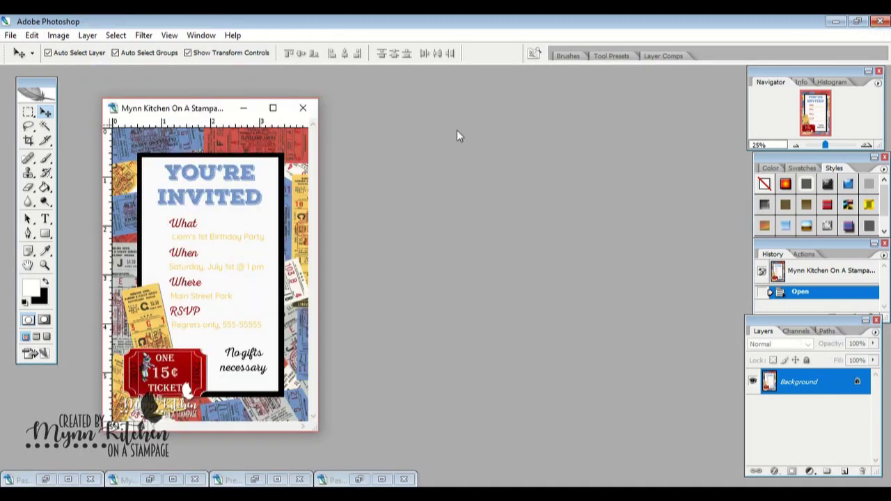
drag(205, 113, 191, 89)
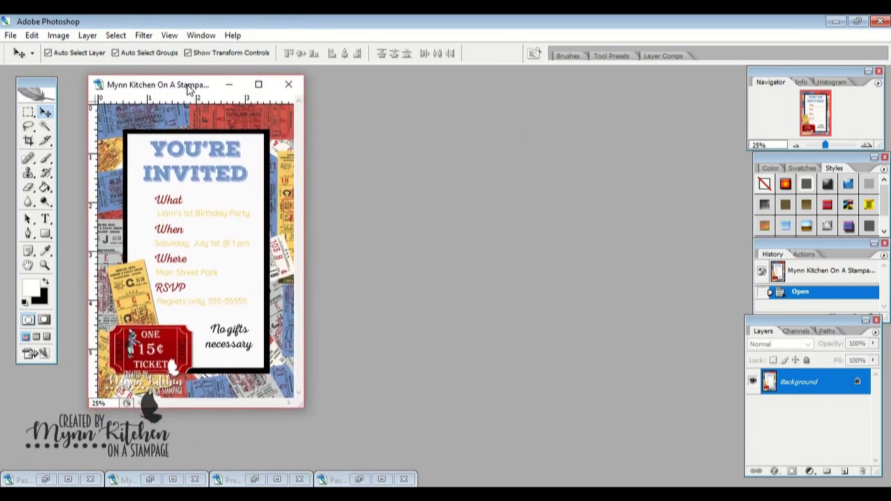
Create a new 4 x 6 inch, 300 ppi document and place it beside the sample.
click(10, 35)
click(21, 53)
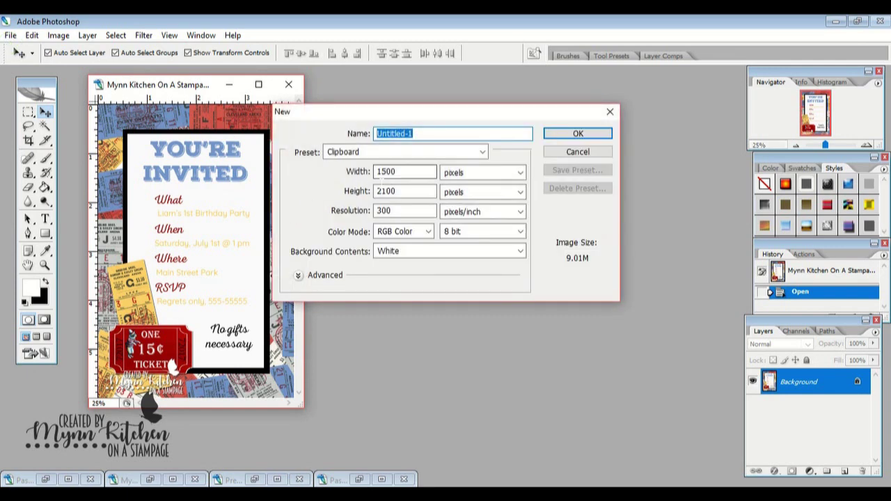
click(480, 172)
click(466, 196)
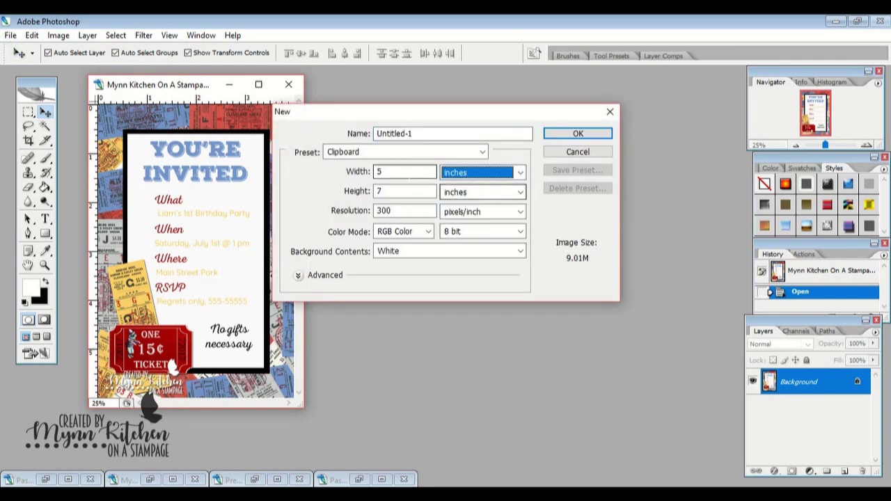
text(4)
key(Tab)
key(Tab)
text(6)
key(Return)
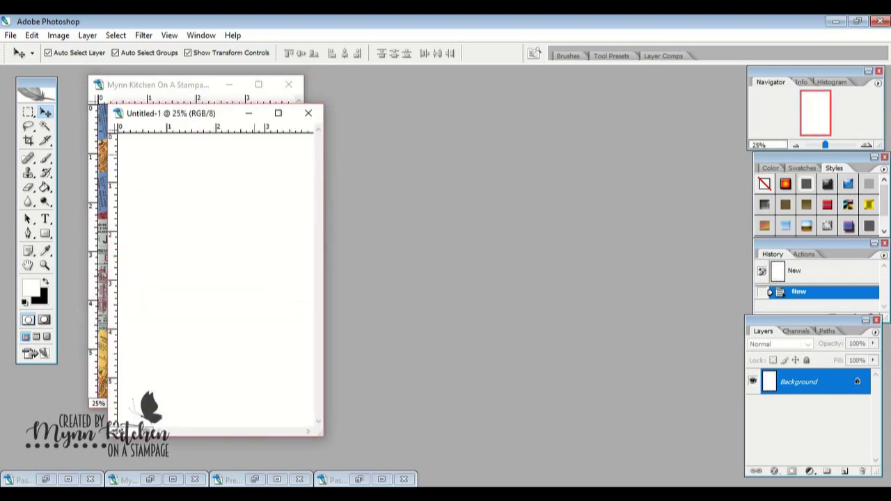
drag(197, 120, 413, 90)
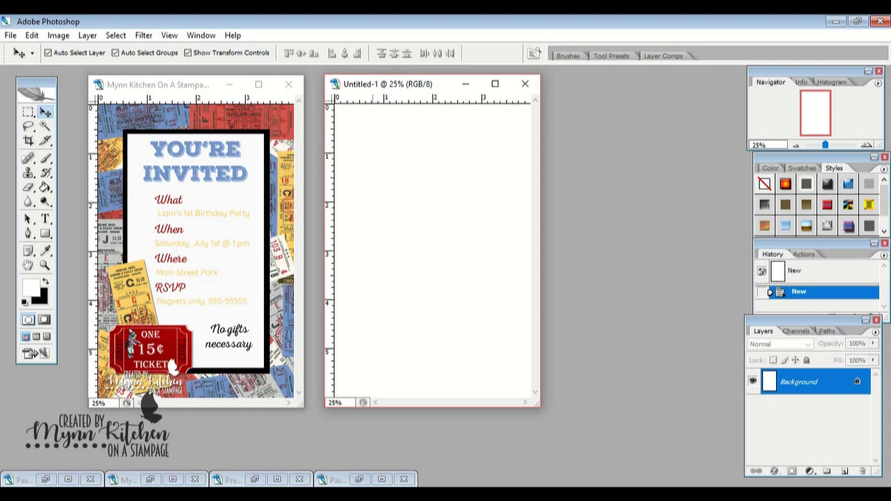
Select the star paper on the Passport to the Circus page and paste it into Untitled-1.
click(359, 479)
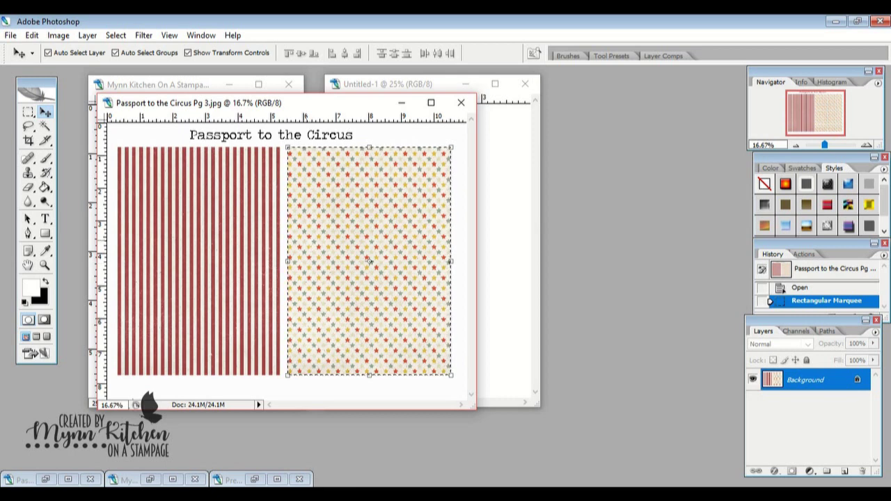
key(ctrl+d)
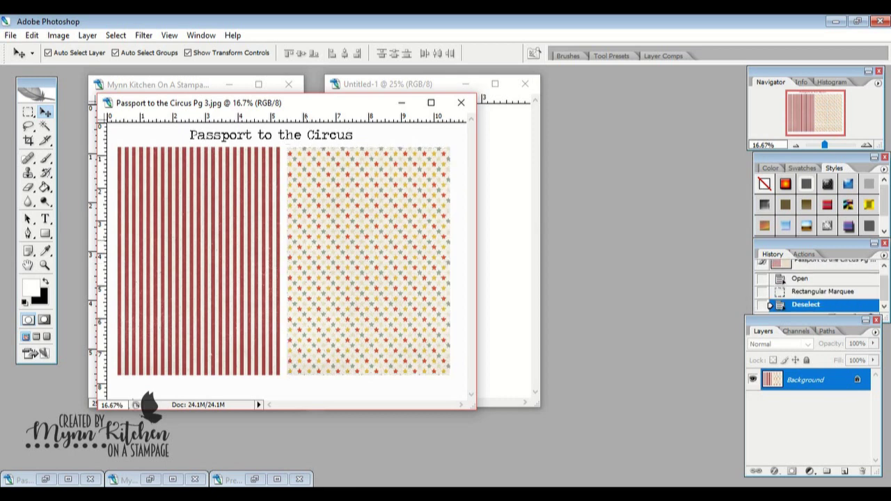
click(29, 113)
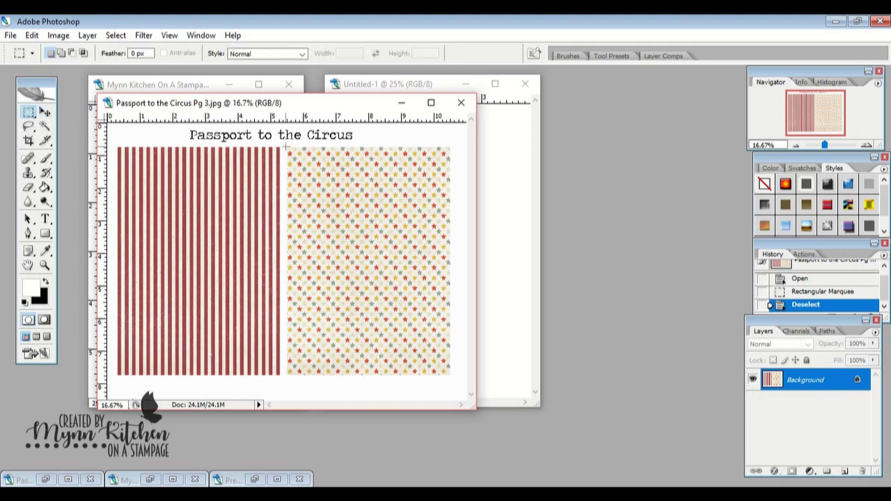
drag(286, 147, 451, 376)
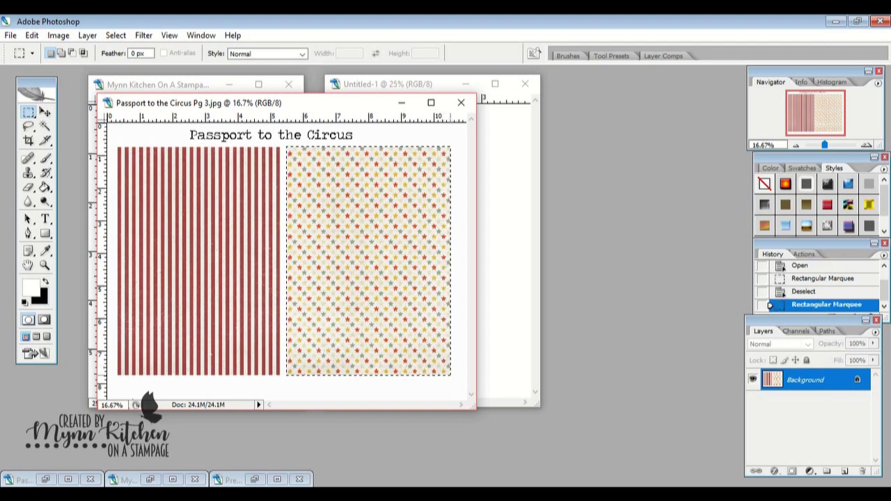
click(433, 83)
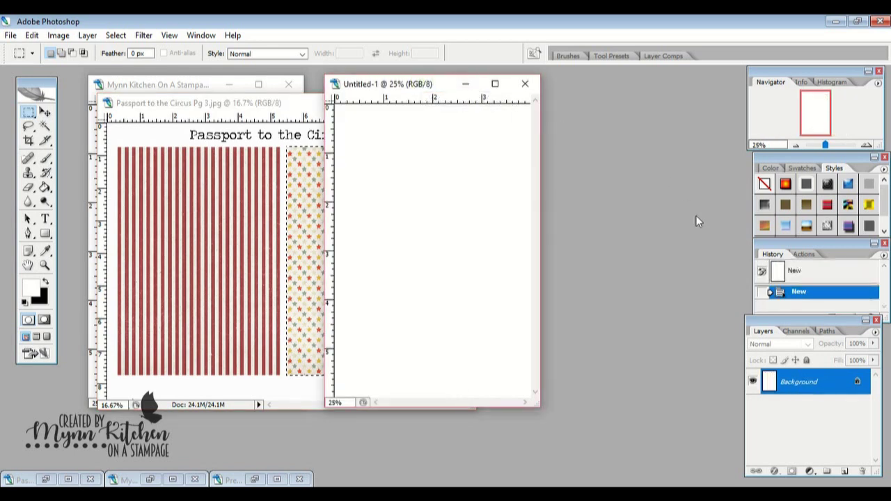
key(ctrl+v)
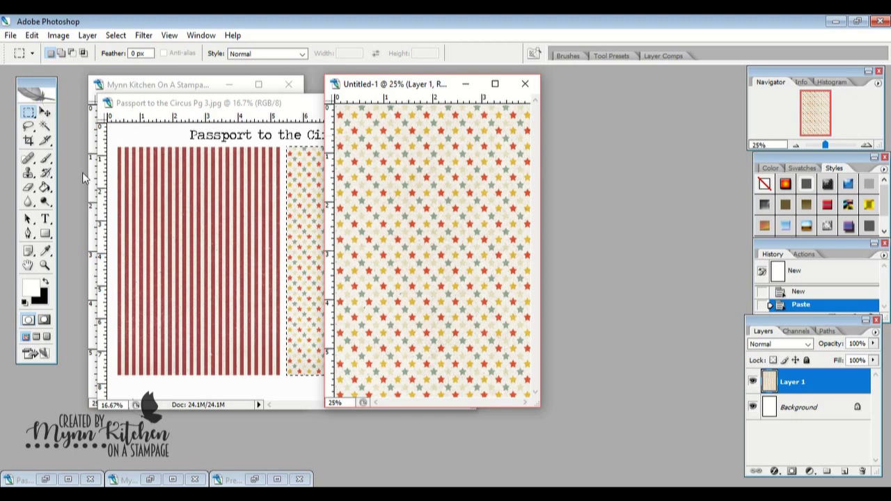
Nudge the pasted star paper left to fit the card and minimize the source page.
click(44, 113)
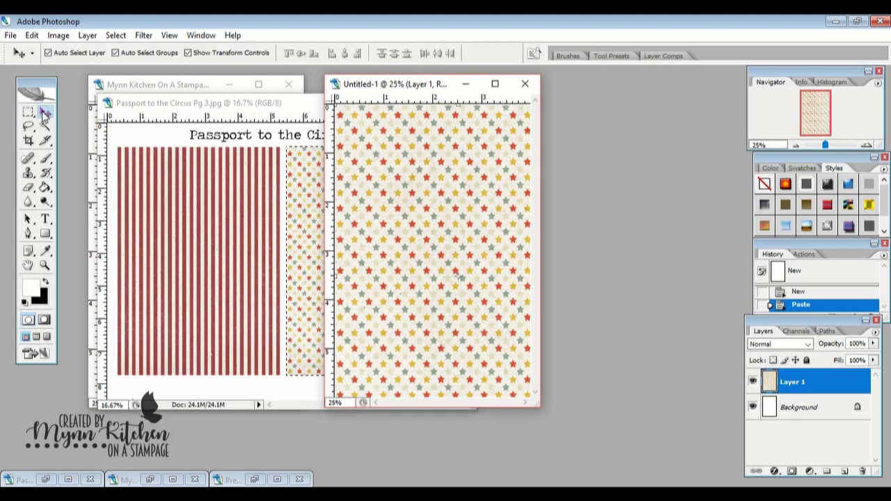
key(Left)
key(Left)
key(Left)
key(Left)
key(Left)
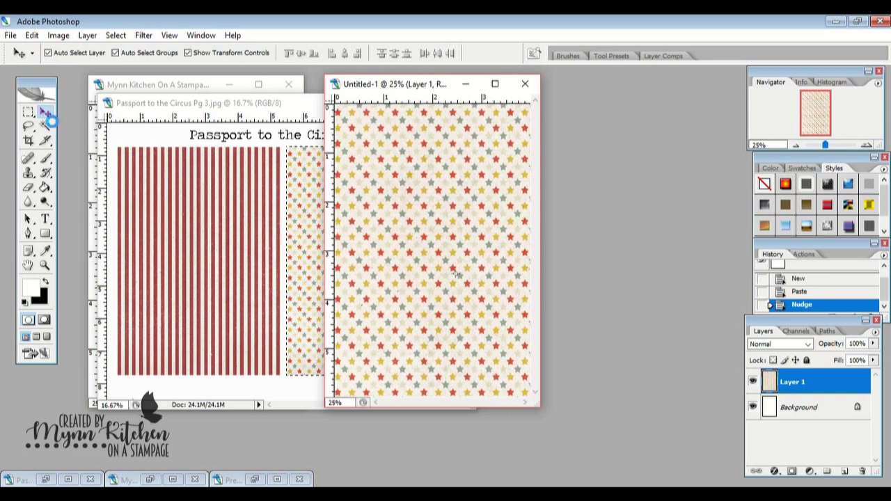
key(Left)
key(Left)
key(Left)
key(Left)
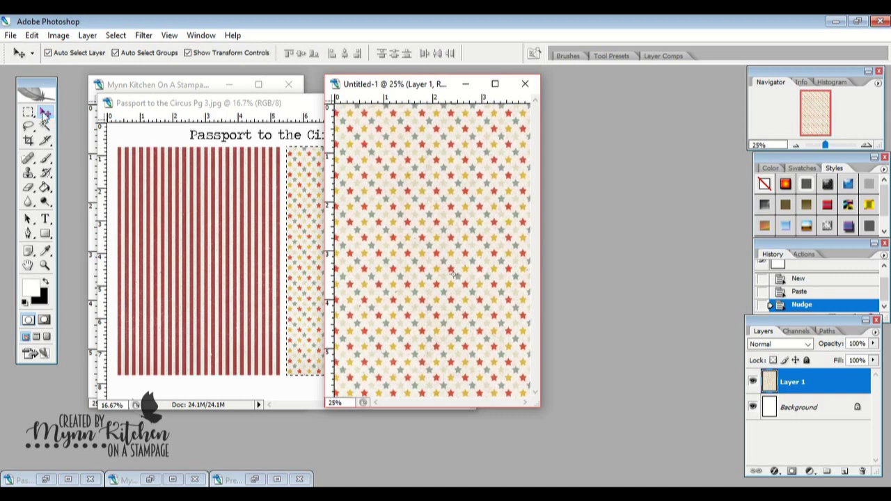
key(Left)
key(Left)
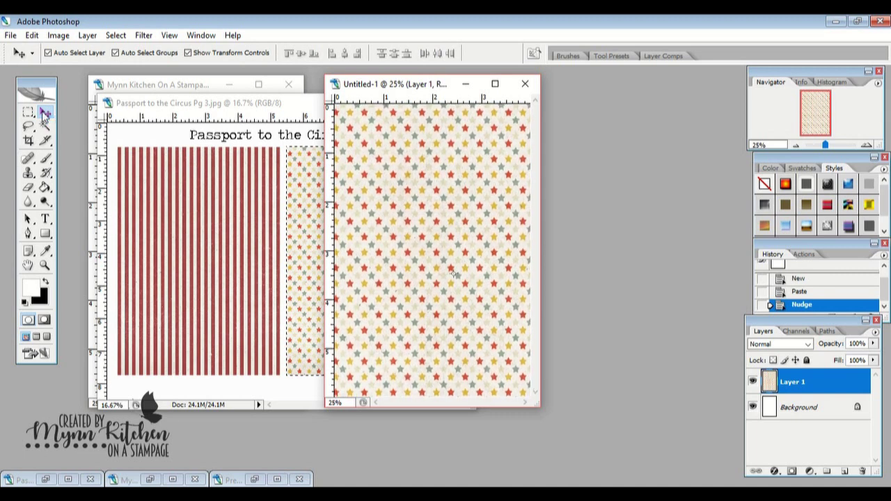
click(292, 106)
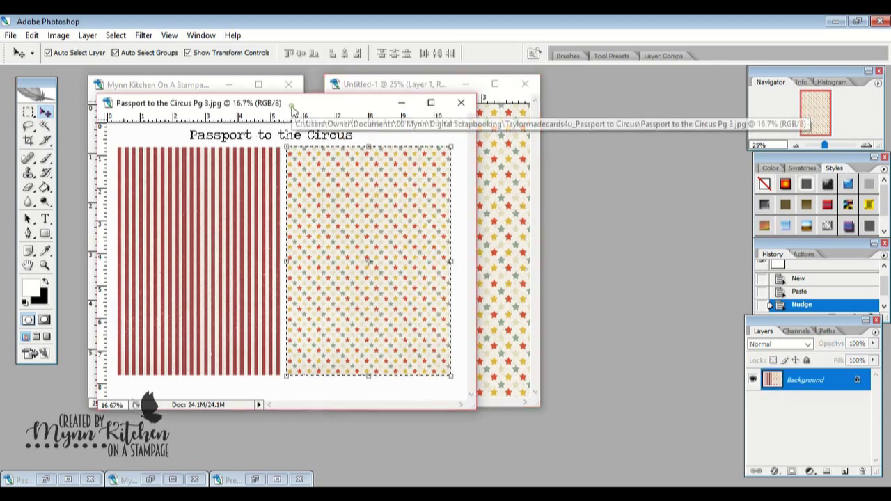
click(405, 100)
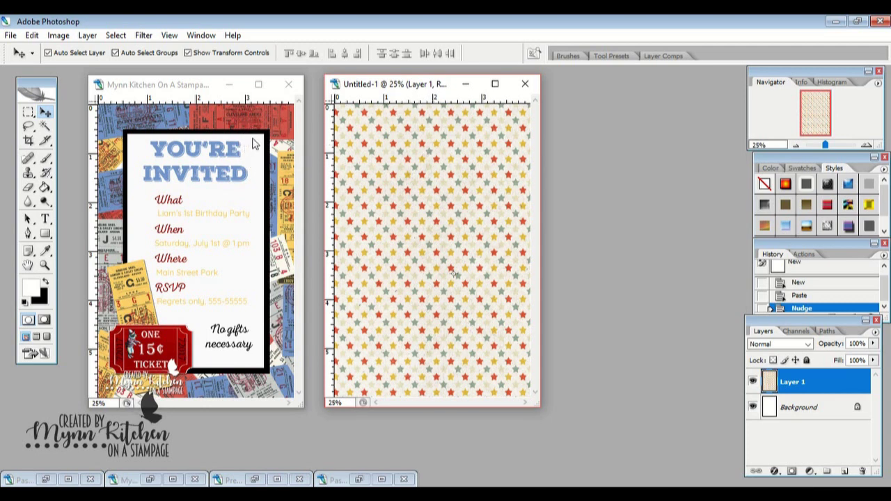
Draw a black rectangle inset over the star background.
click(249, 147)
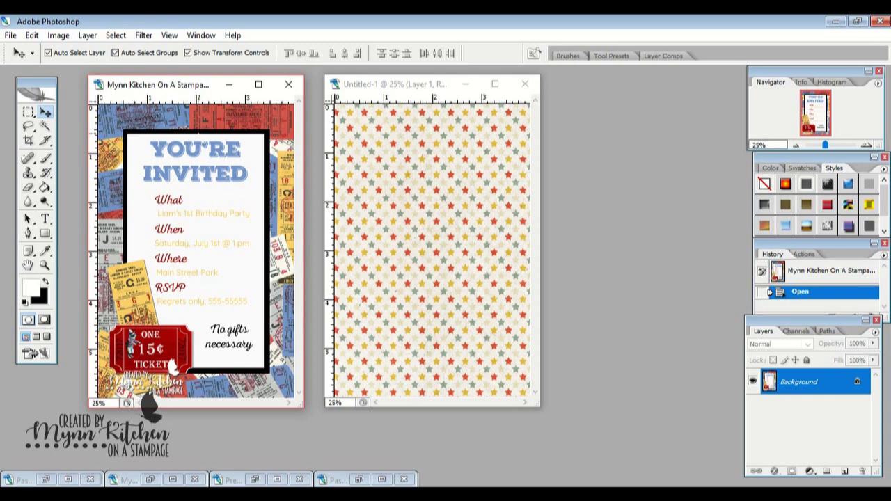
click(407, 85)
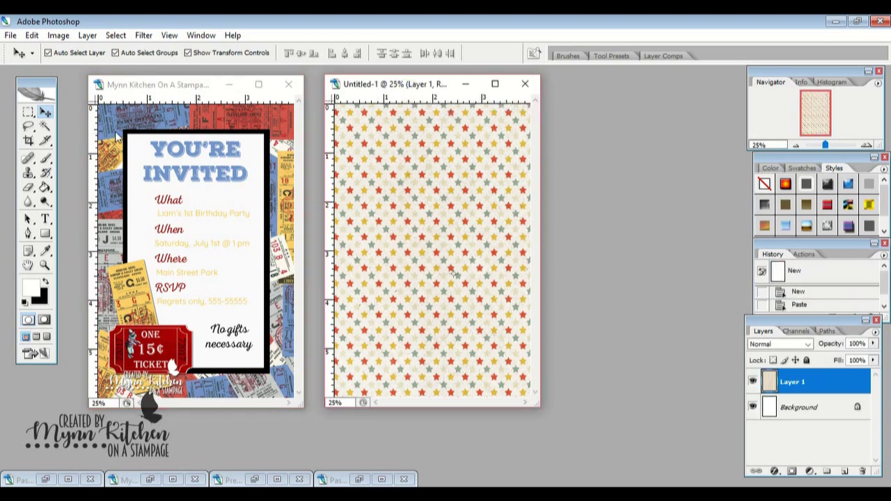
click(44, 235)
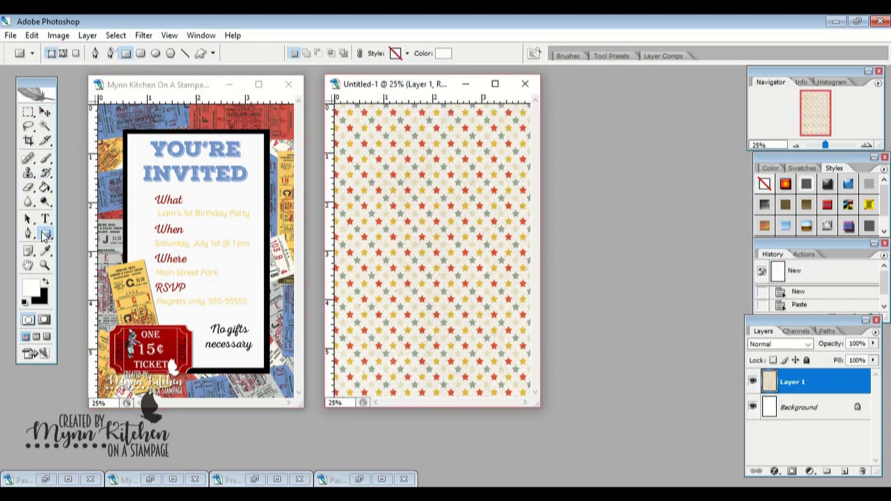
click(46, 282)
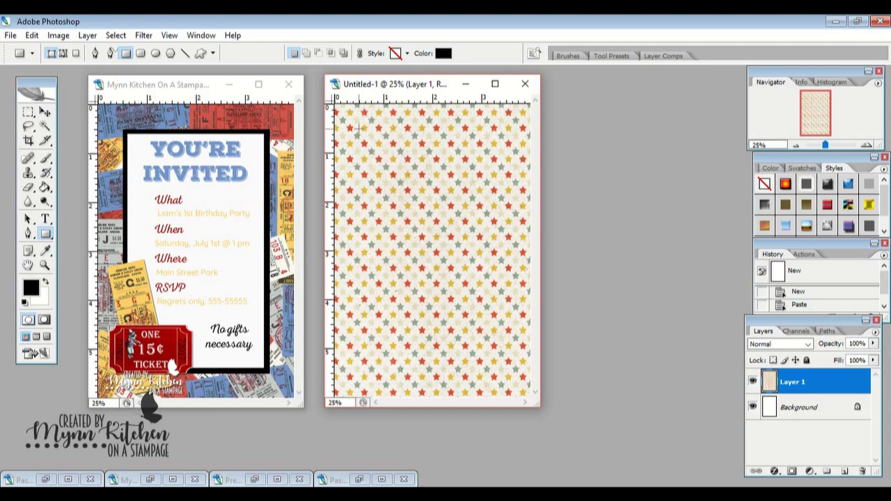
mouse_move(359, 128)
mouse_down()
mouse_move(457, 308)
mouse_move(507, 374)
mouse_up()
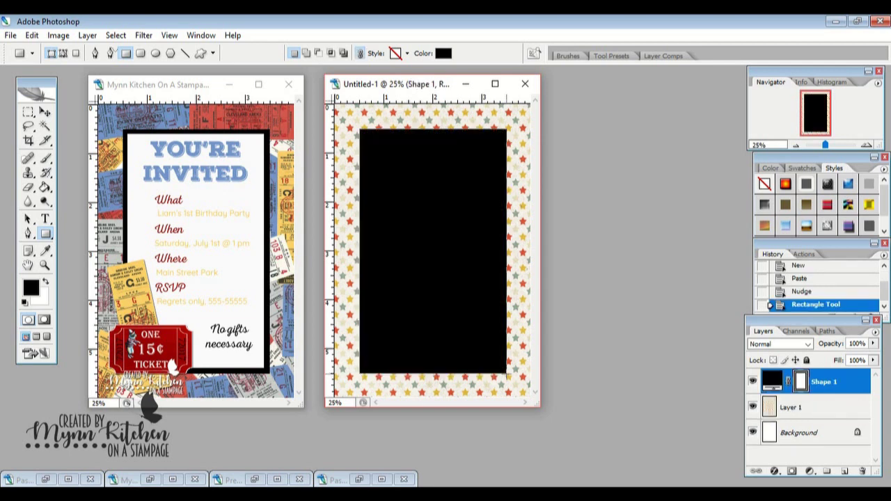
On a new layer, draw a slightly smaller white rectangle inside the black one.
click(846, 472)
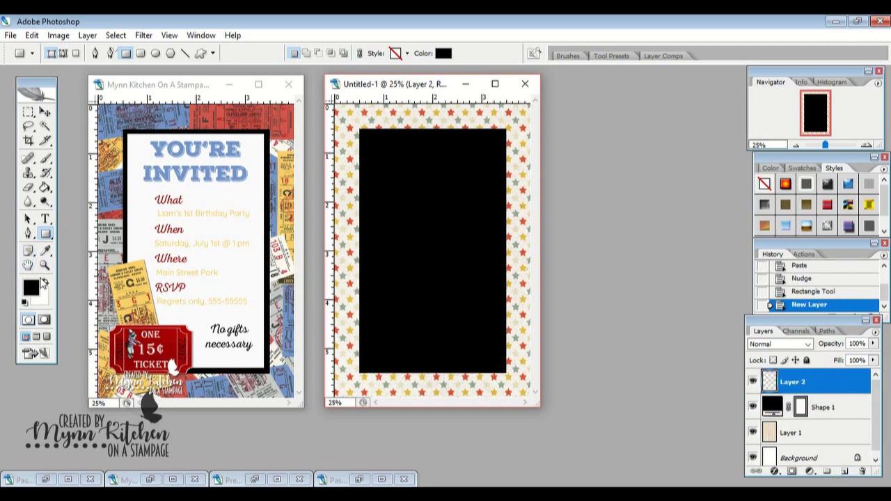
click(45, 281)
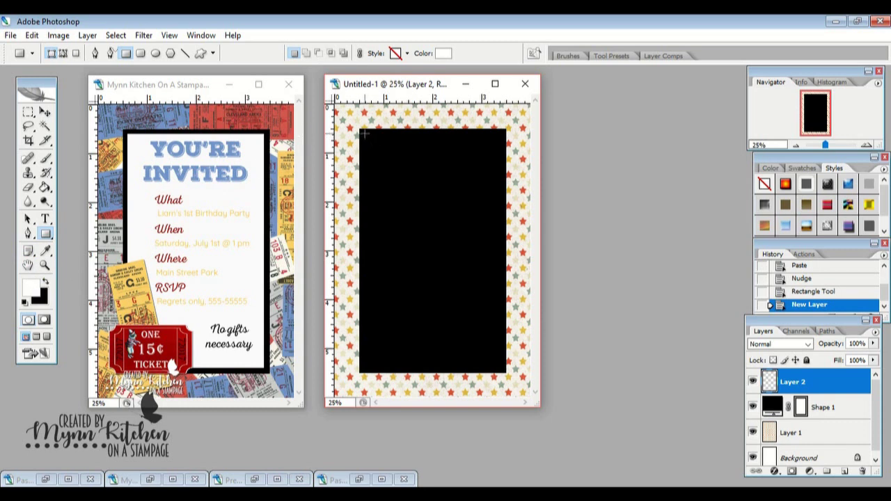
drag(364, 133, 502, 368)
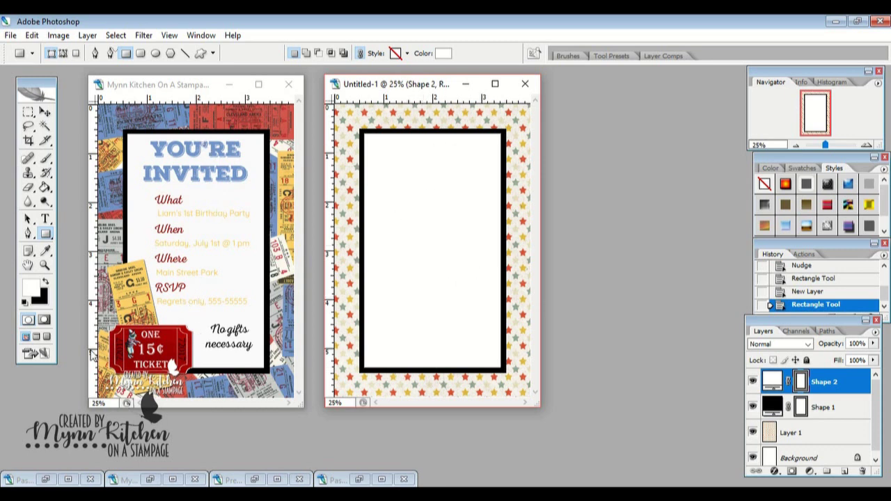
Select the Wonders of the Circus image on page 1 and paste it into the invitation.
click(66, 480)
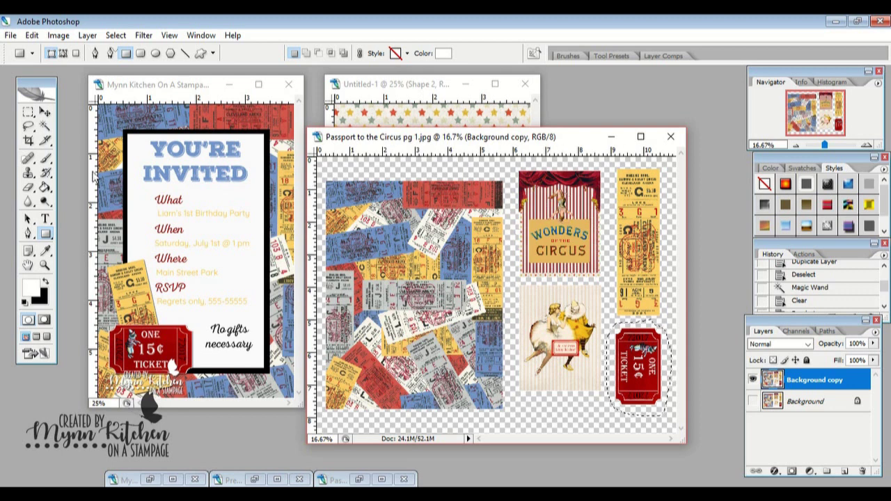
click(27, 112)
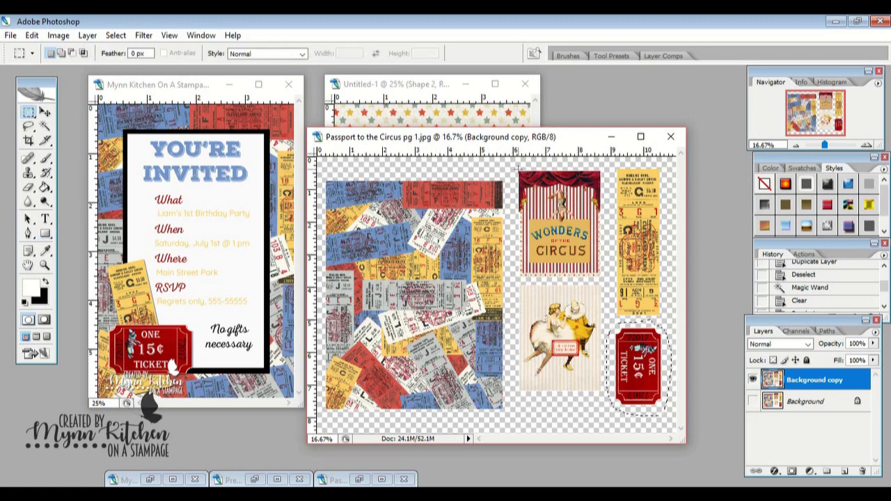
drag(519, 171, 600, 277)
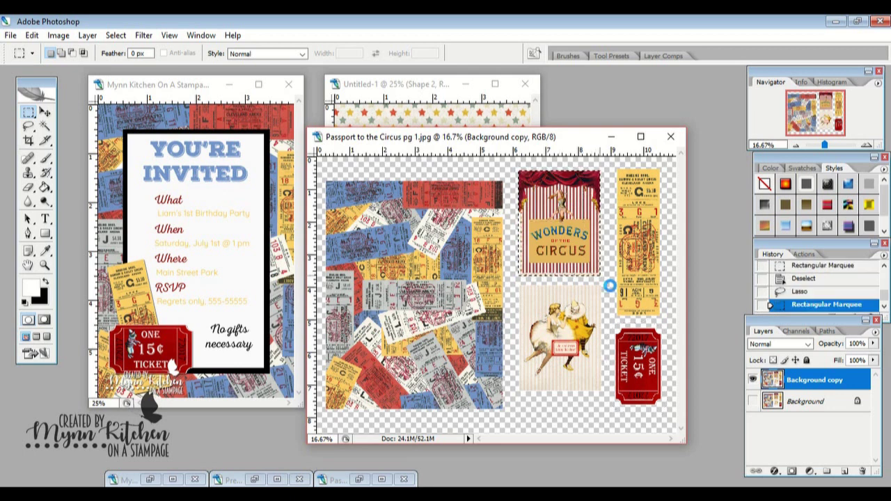
click(389, 94)
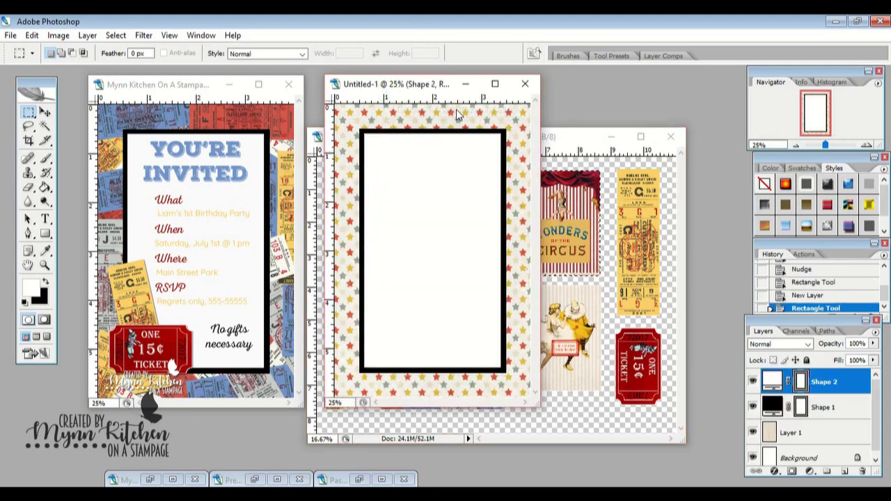
key(ctrl+v)
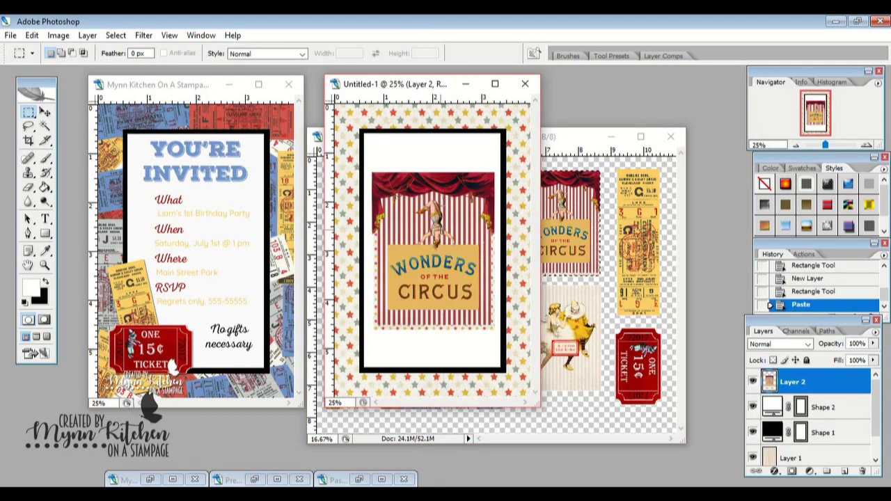
Scale the circus image to about 73%, rotate it about 10°, and shrink it at the lower left.
click(46, 113)
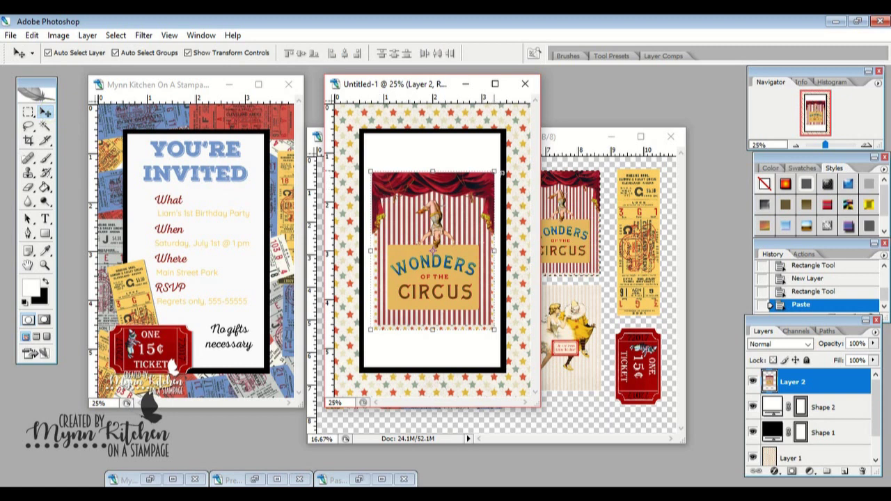
drag(496, 171, 461, 214)
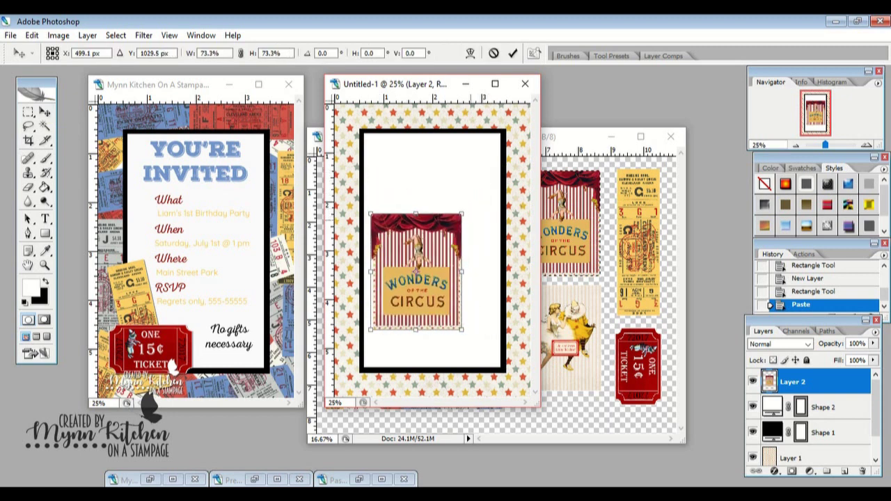
click(513, 53)
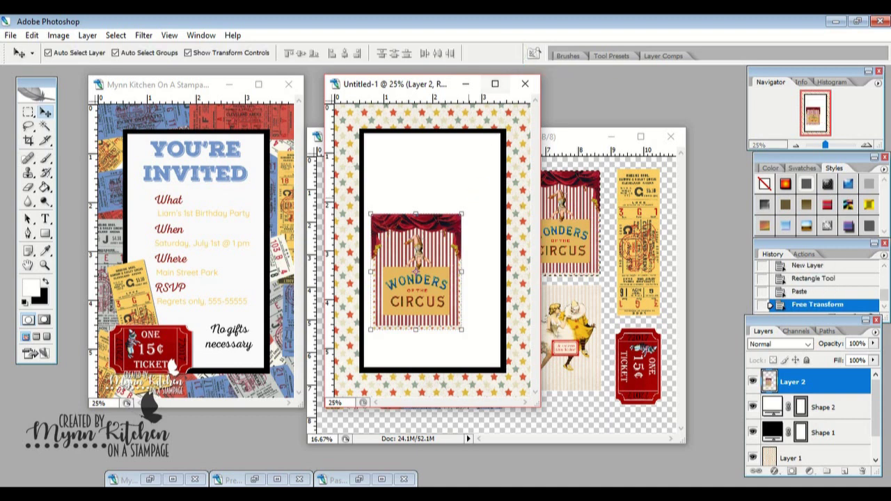
key(ctrl+t)
drag(480, 202, 430, 290)
click(513, 54)
key(ctrl+t)
click(512, 53)
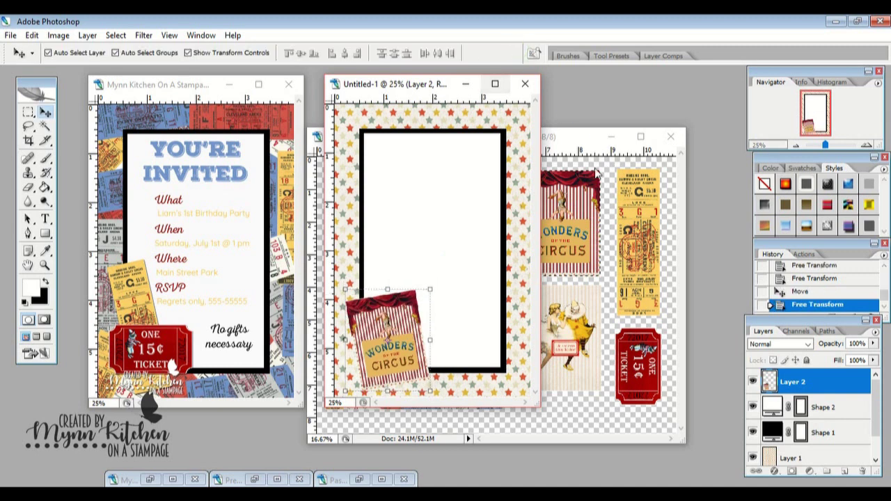
Select the yellow ticket on the Passport to the Circus sheet and paste it into the invitation.
click(633, 252)
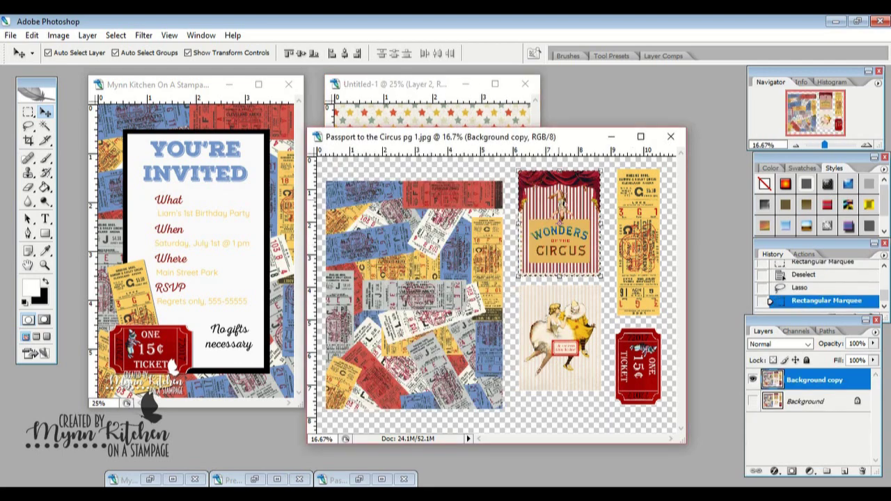
click(28, 112)
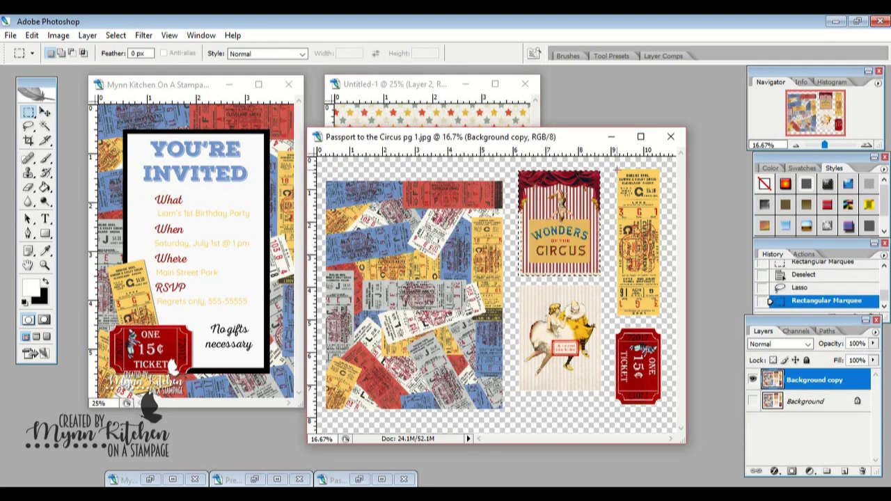
mouse_move(617, 169)
mouse_down()
mouse_move(643, 217)
mouse_move(656, 275)
mouse_up()
drag(659, 315, 661, 317)
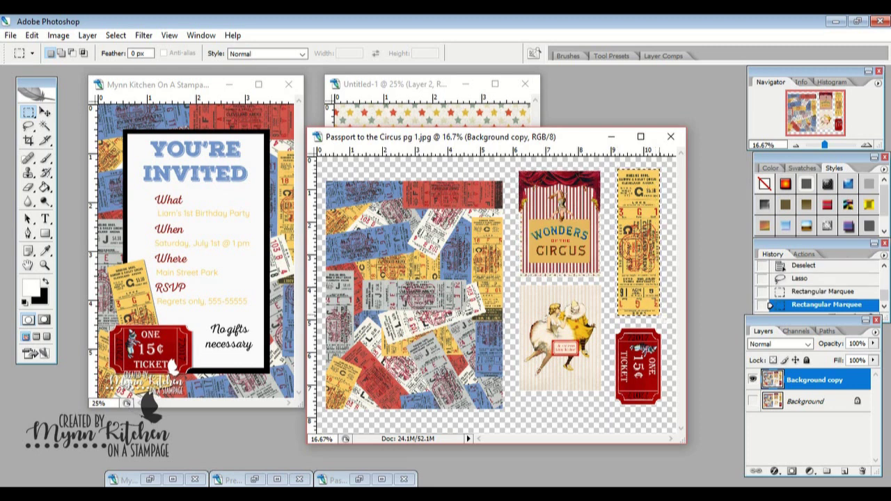
click(382, 79)
key(ctrl+v)
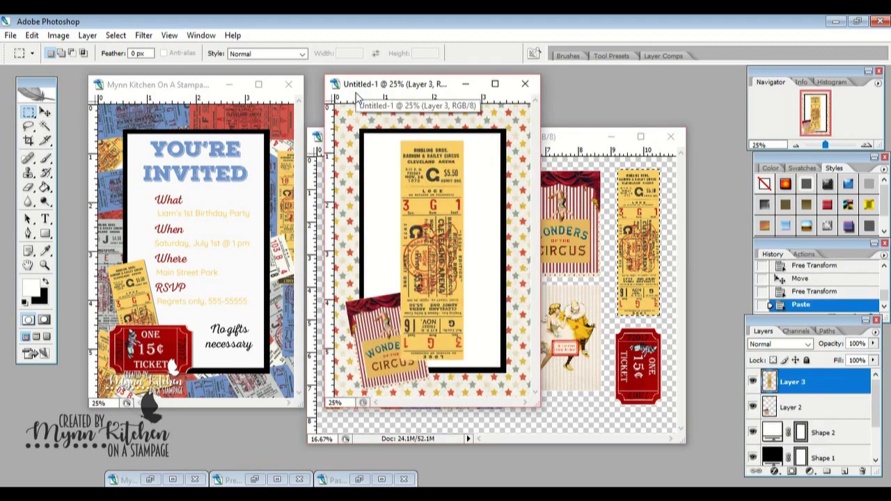
Rotate the ticket to lie horizontally, scale it to about 65%, and move it onto the circus card.
click(45, 112)
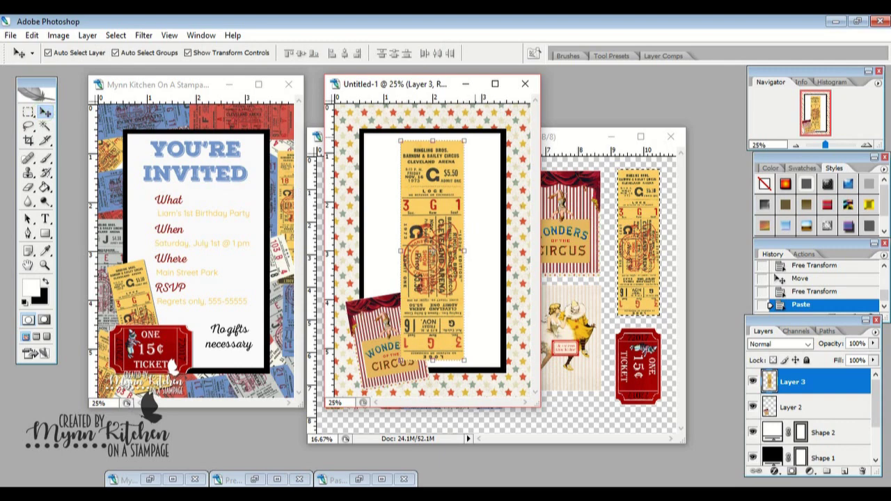
key(ctrl+t)
drag(474, 136, 326, 221)
click(495, 84)
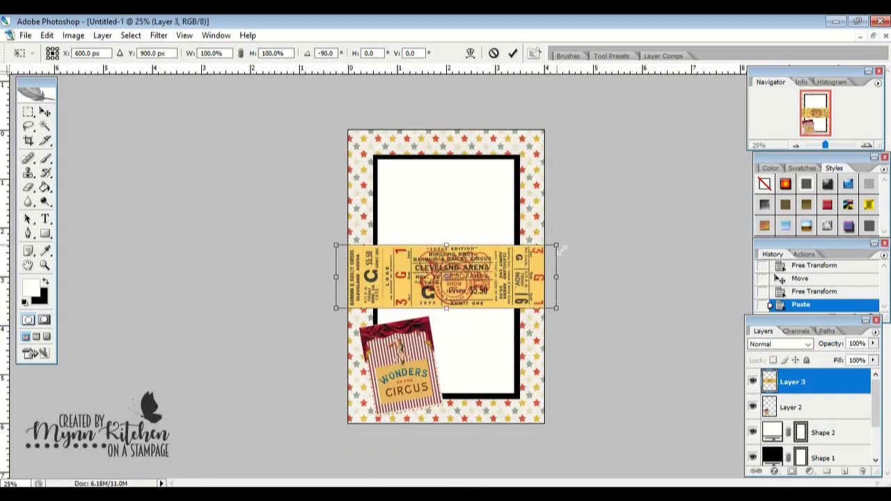
drag(556, 245, 479, 268)
click(513, 53)
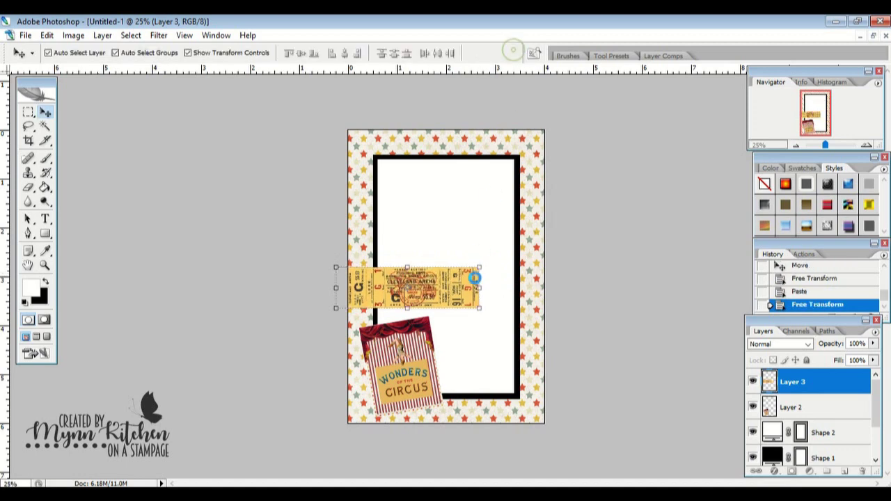
drag(414, 291, 447, 380)
Tilt the ticket about 14° clockwise and move Layer 3 below Layer 2.
key(ctrl+t)
drag(487, 251, 515, 265)
click(513, 53)
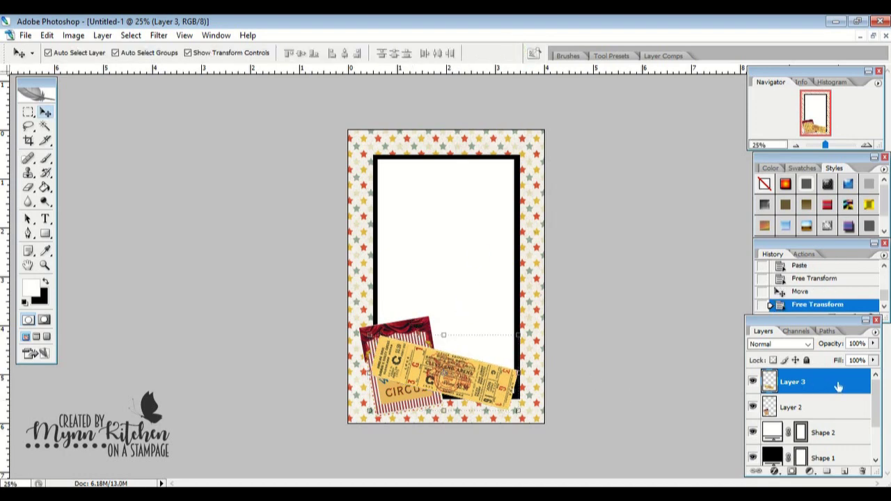
drag(838, 387, 835, 419)
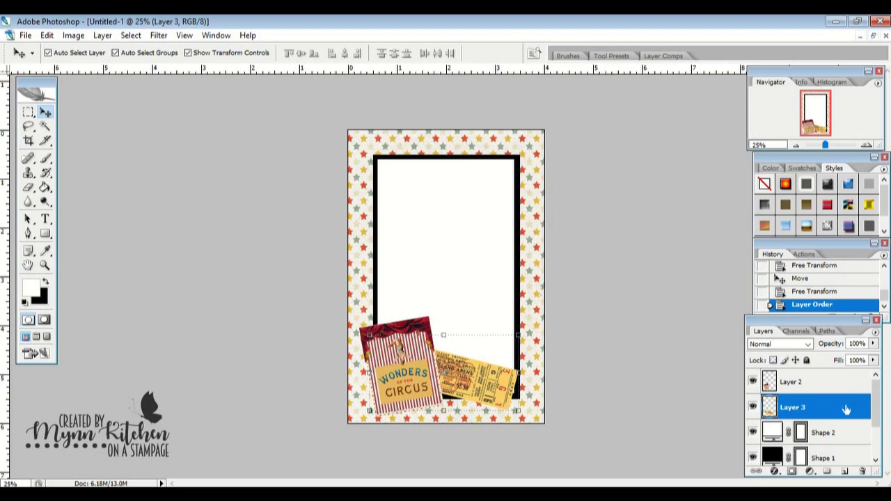
Apply a drop shadow to Layer 3 (yellow ticket) and Layer 2 (circus card).
double_click(844, 408)
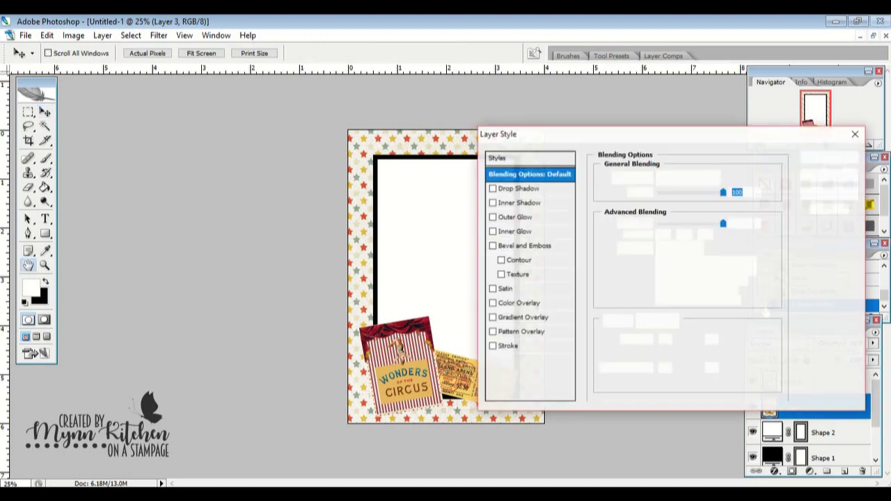
click(533, 189)
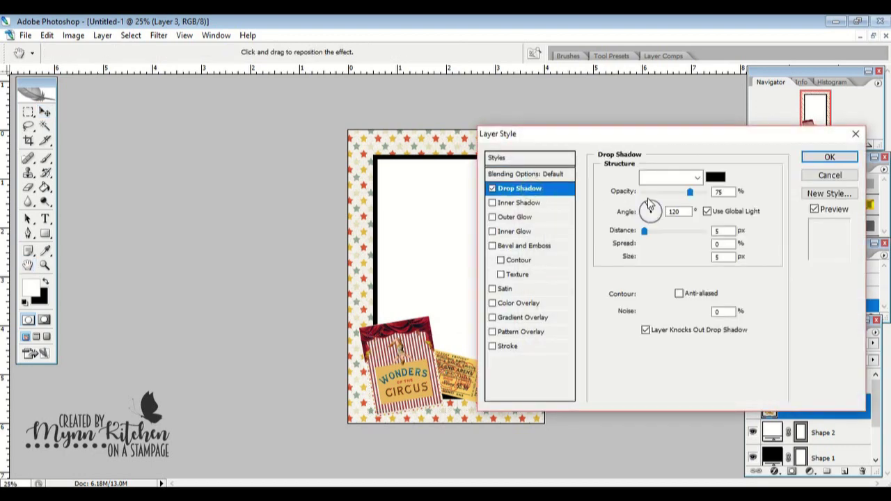
click(827, 158)
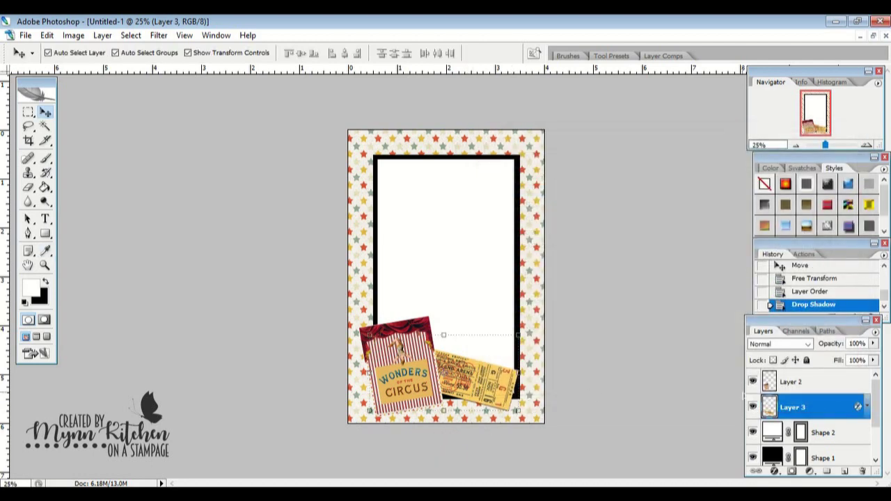
click(851, 382)
double_click(848, 382)
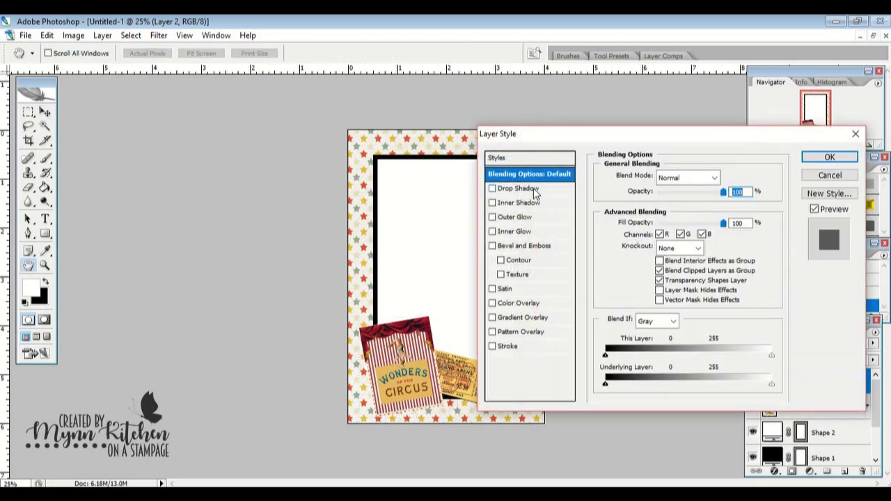
click(534, 190)
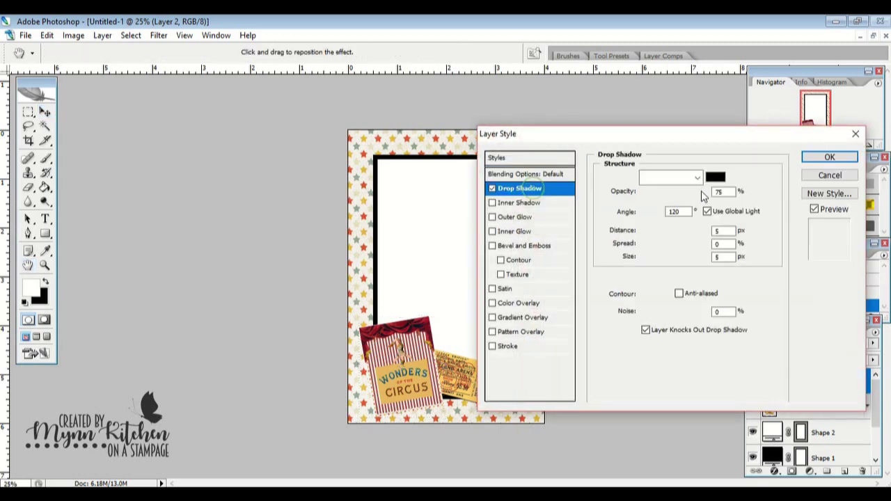
click(826, 158)
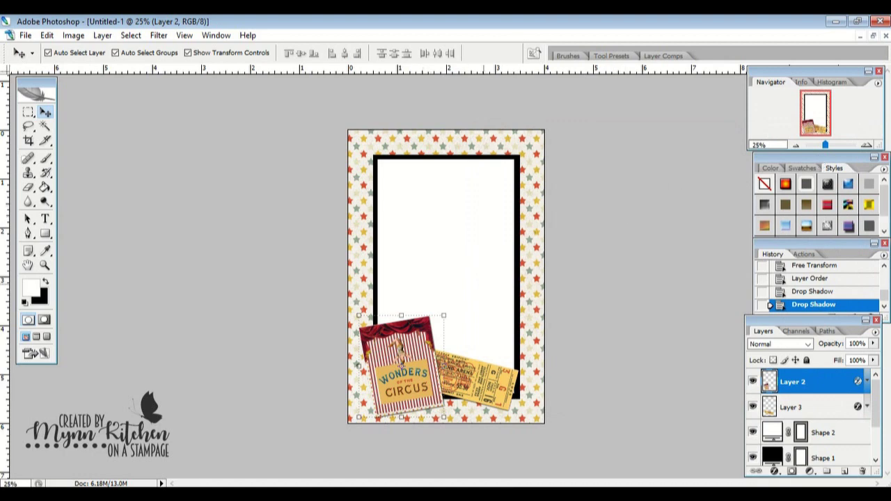
On a new layer, type 'YOU'RE INVITED!' in dark red 850d1b sampled from the ticket.
click(845, 472)
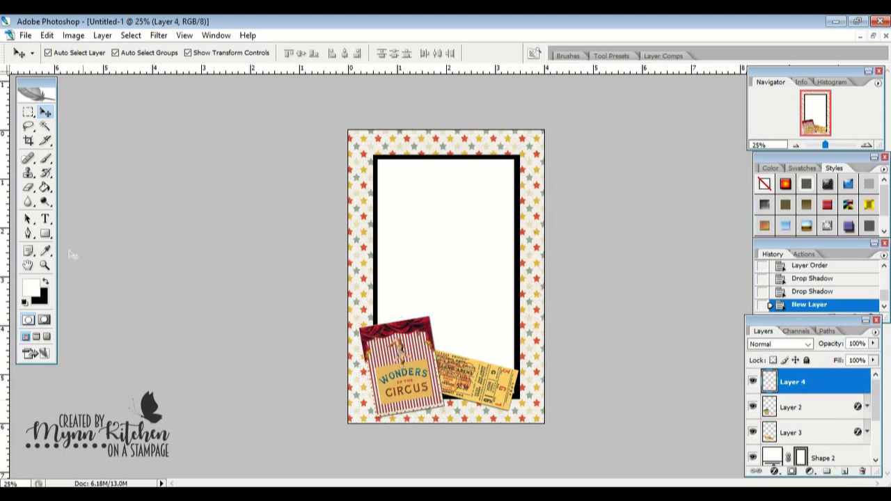
click(44, 220)
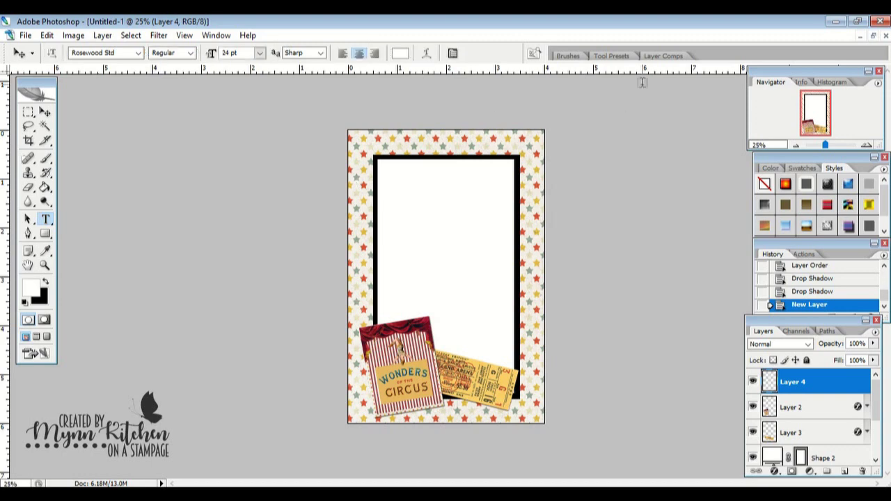
click(876, 39)
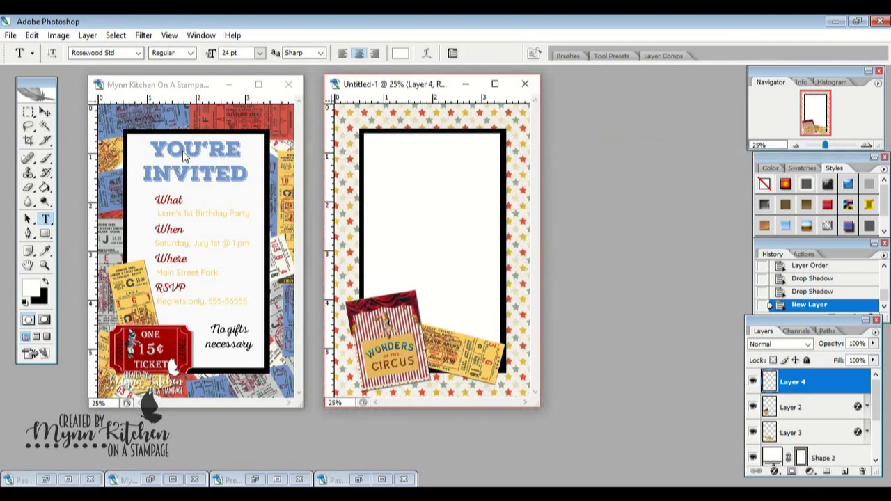
click(416, 157)
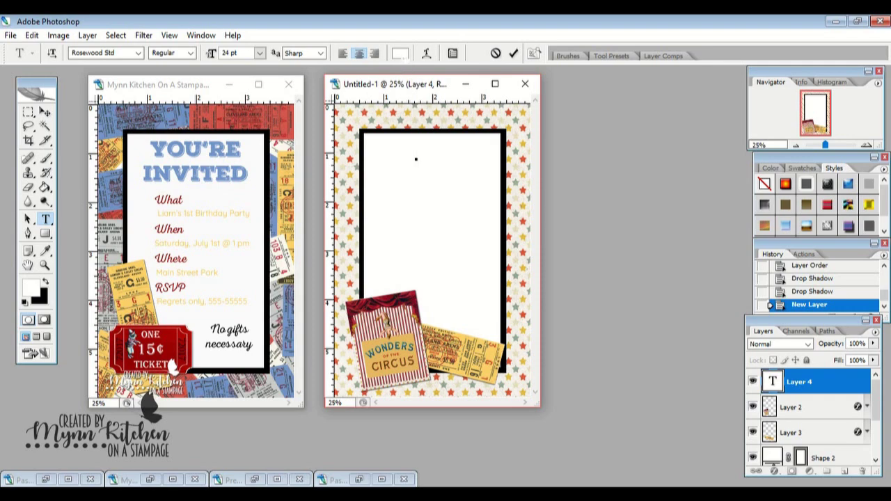
click(400, 53)
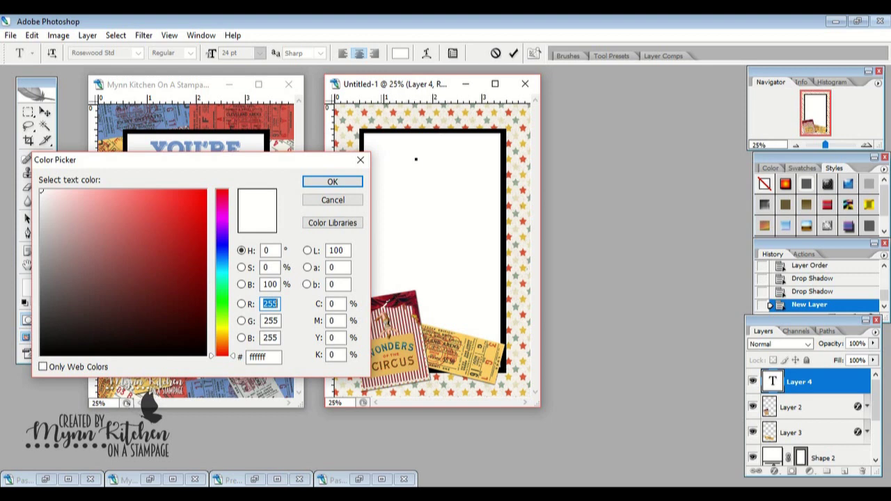
click(382, 301)
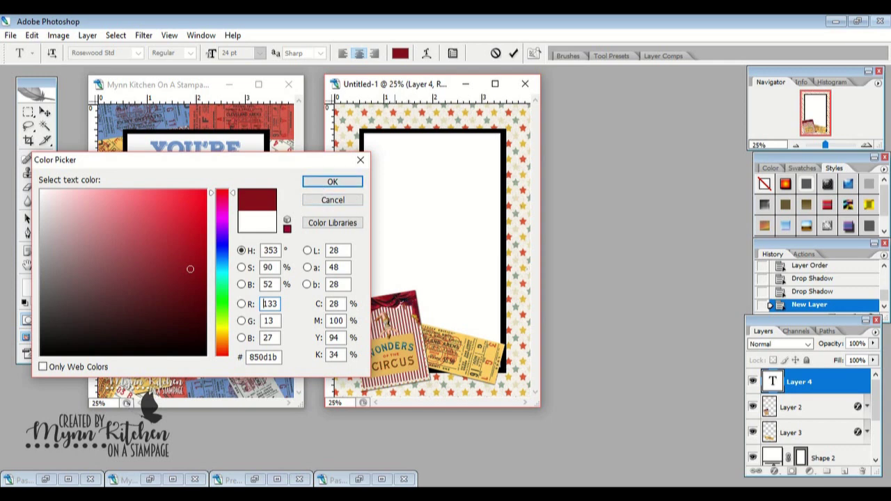
click(333, 181)
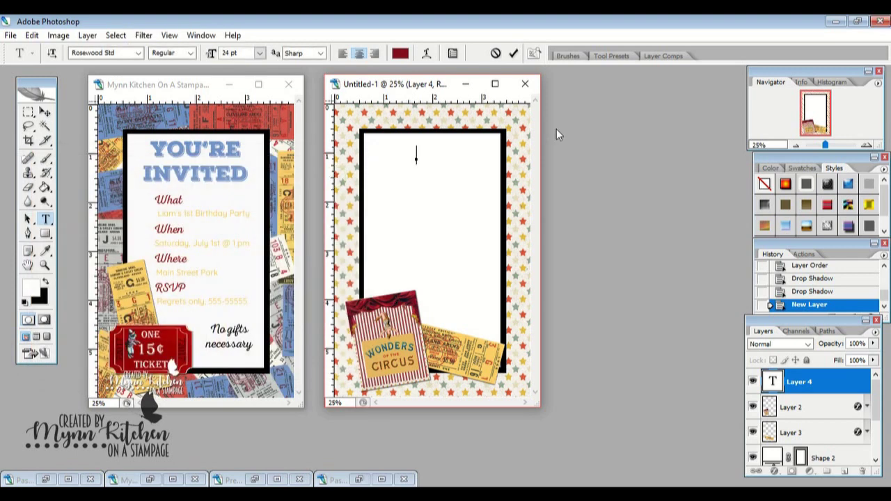
text(YOU'RE)
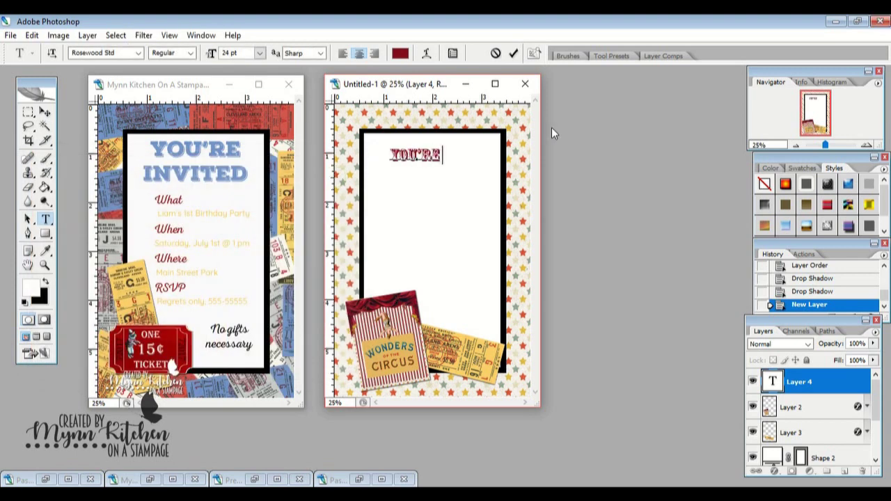
text(NVITED!)
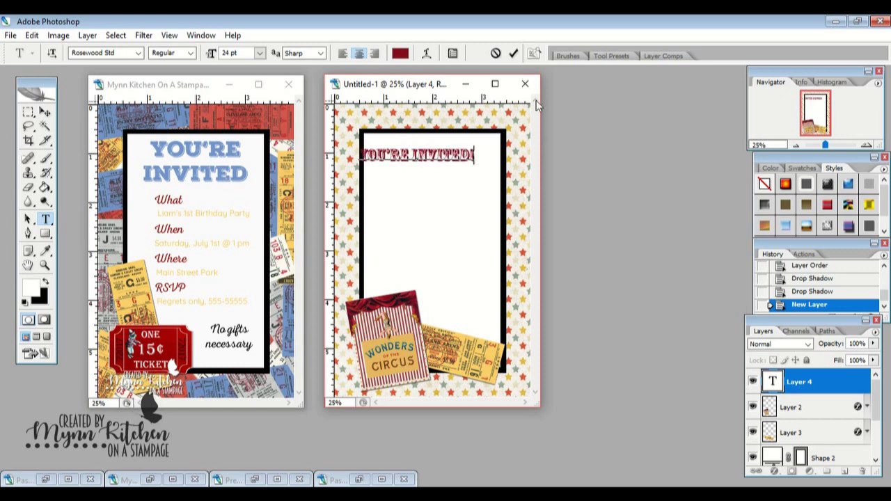
Commit the title and centre it at the top of the white card.
click(513, 53)
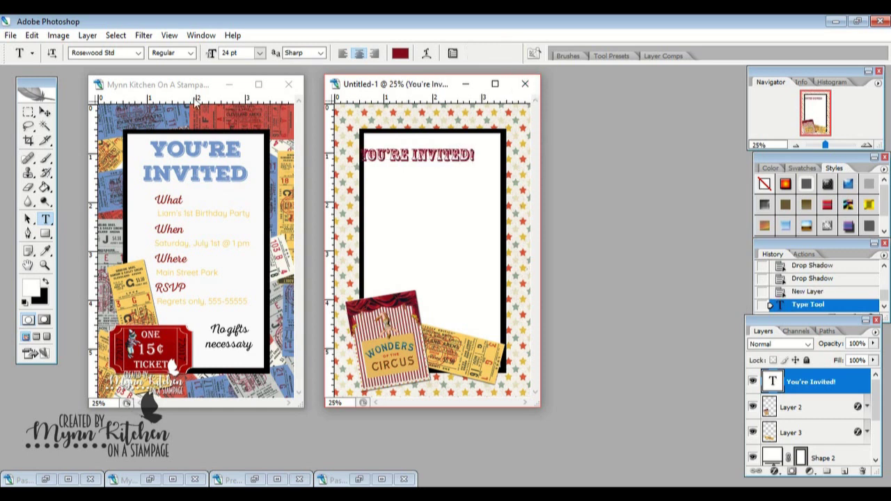
click(46, 111)
drag(415, 164, 432, 147)
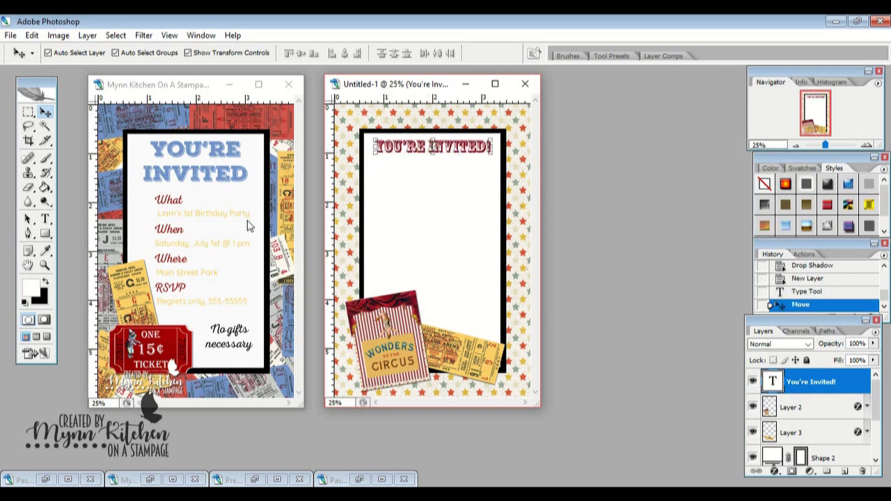
Recolour the title a muted sage green, around 81a081.
click(46, 220)
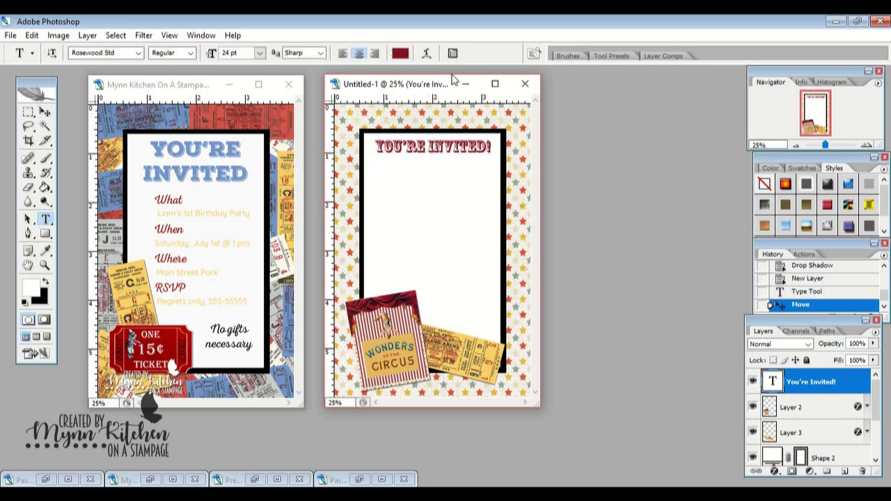
click(400, 54)
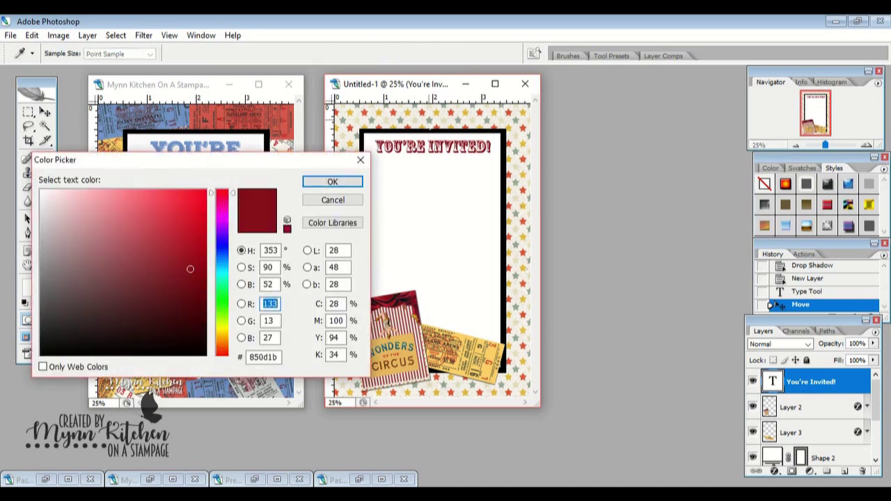
click(430, 124)
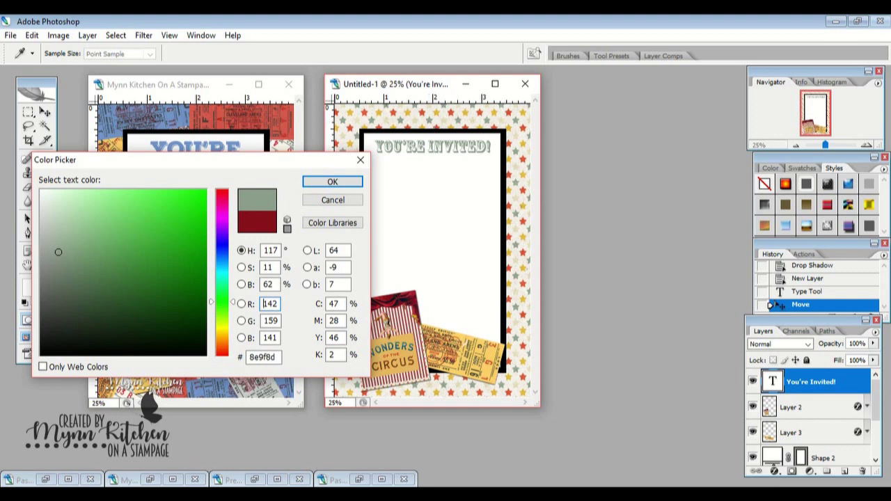
click(461, 338)
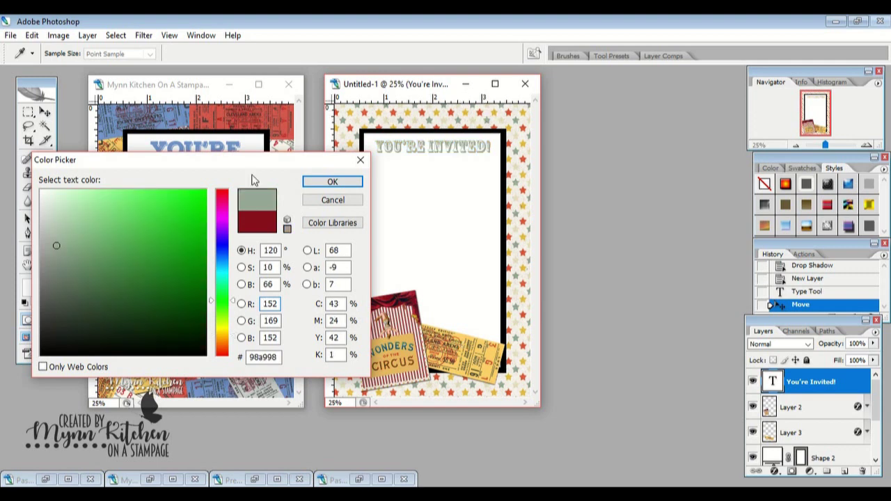
drag(74, 254, 73, 252)
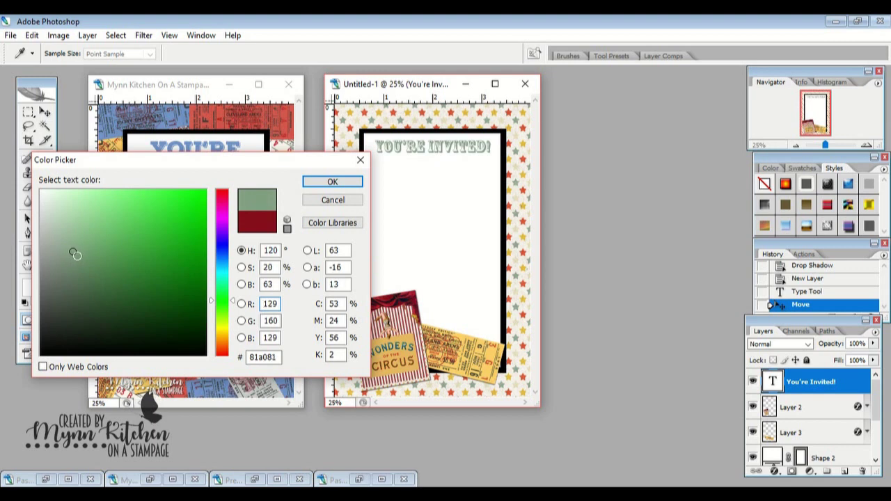
click(318, 182)
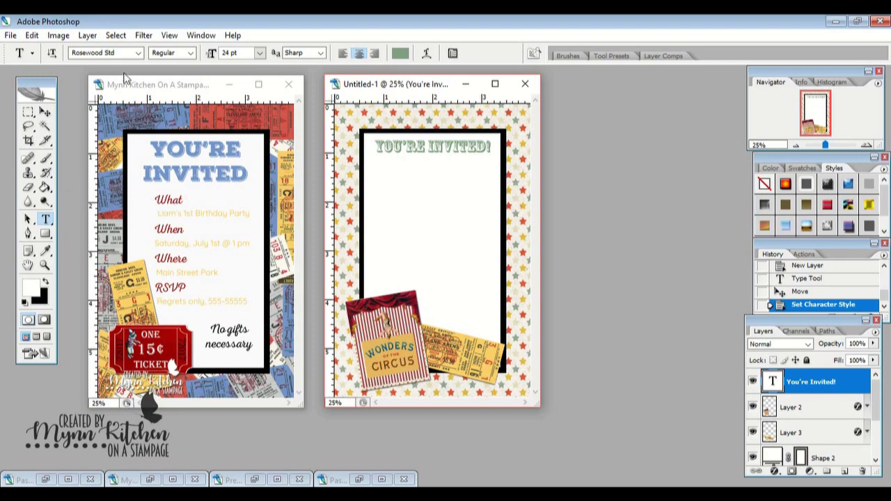
Try Sacramento on the title, then revert it to Rosewood Std from History.
click(139, 54)
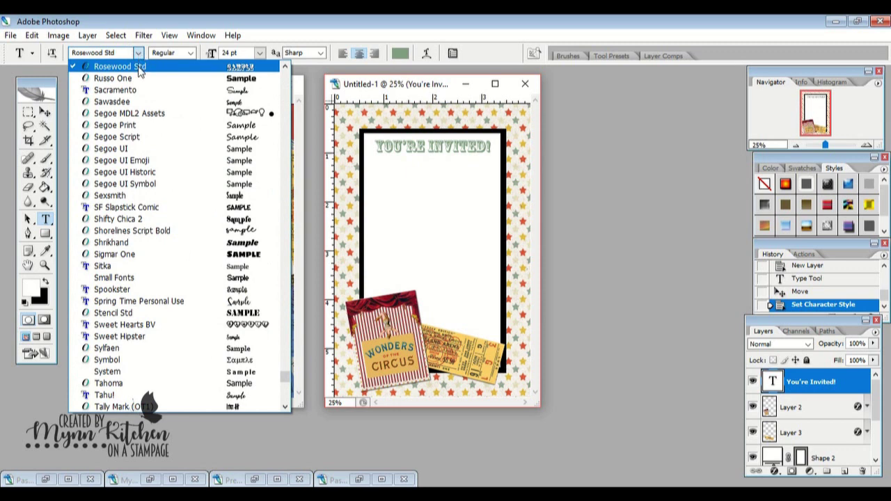
click(234, 91)
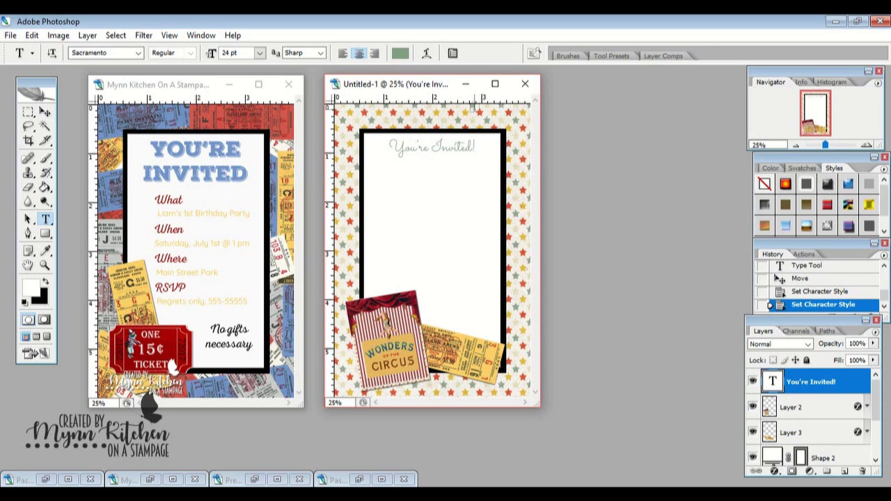
click(805, 295)
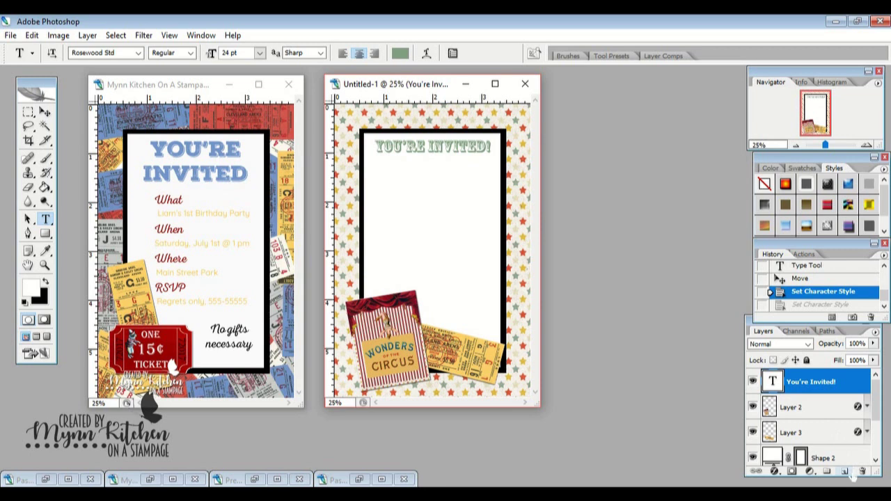
Start a new text entry on a new layer below the title, set to Sacramento.
click(845, 472)
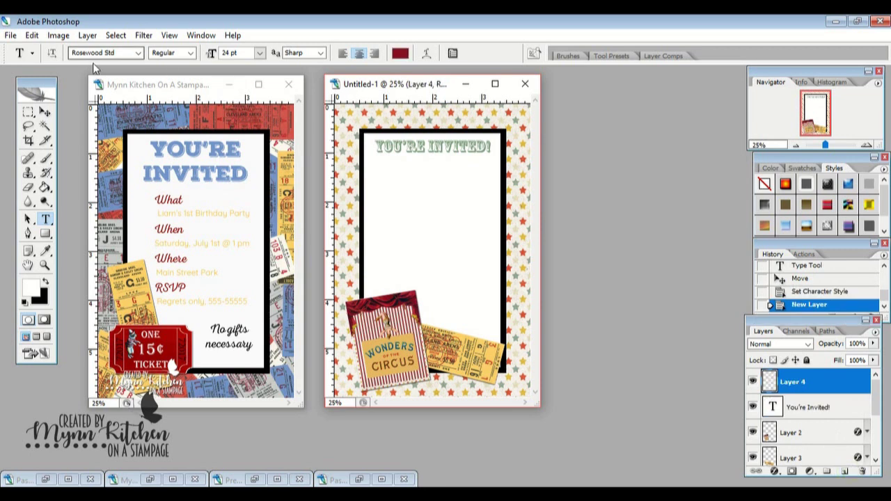
click(383, 184)
click(136, 53)
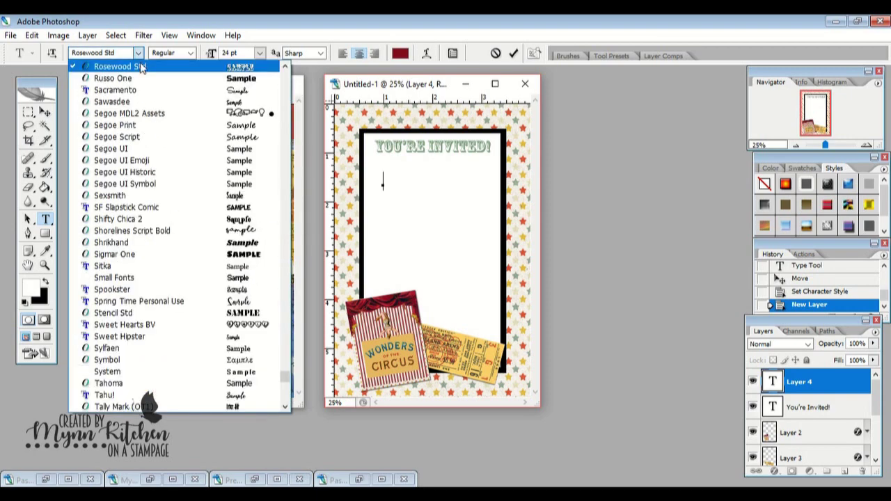
click(140, 90)
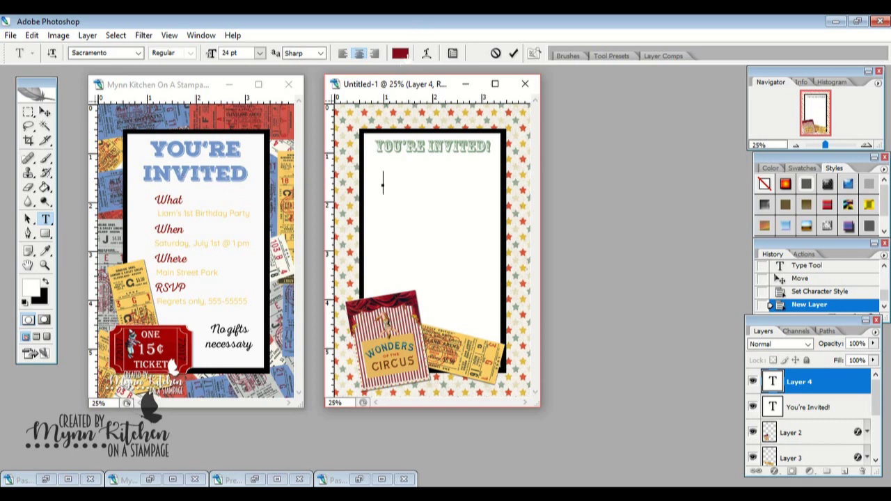
Type the labels What, When and Where on separate lines and commit them.
text(what)
key(BackSpace)
key(BackSpace)
key(BackSpace)
key(BackSpace)
text(What)
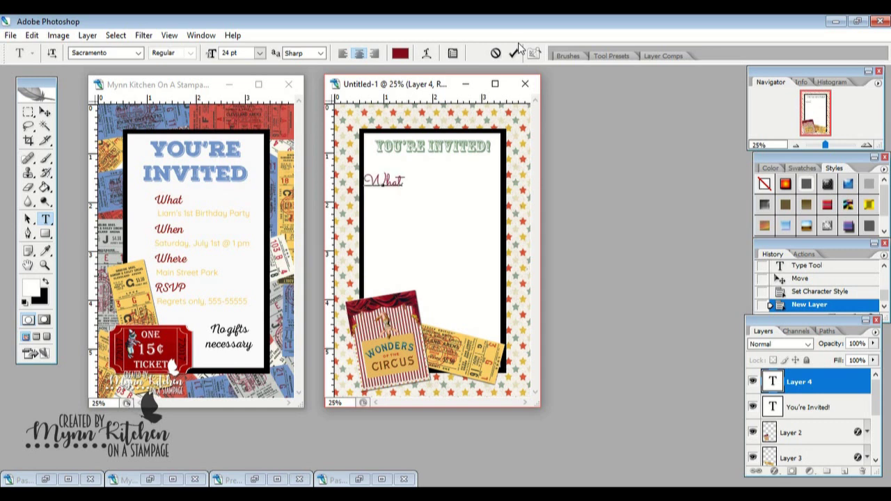
key(Return)
text(When  )
text(Where)
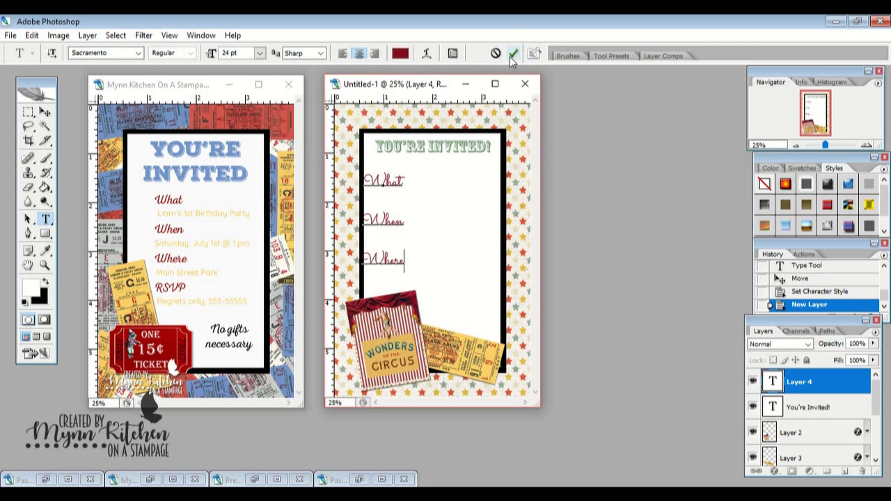
click(513, 54)
Centre-align the labels, move them to the card's left side, and set them to 18 pt.
click(341, 56)
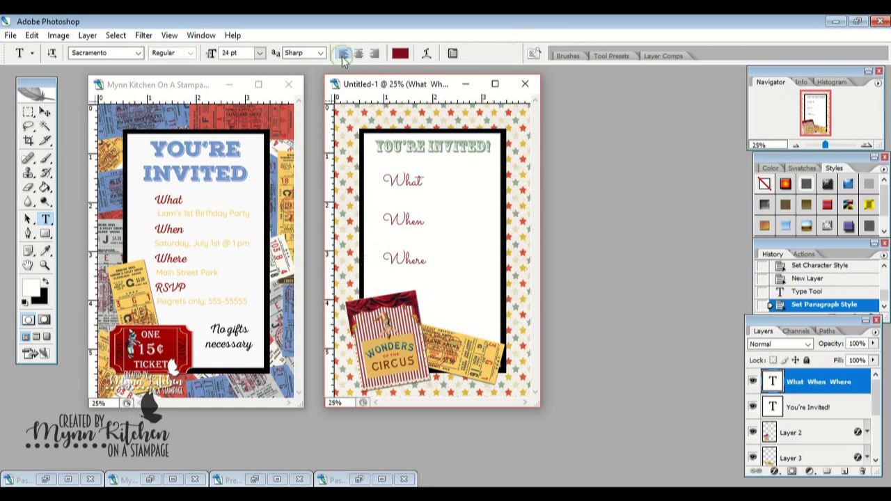
click(44, 111)
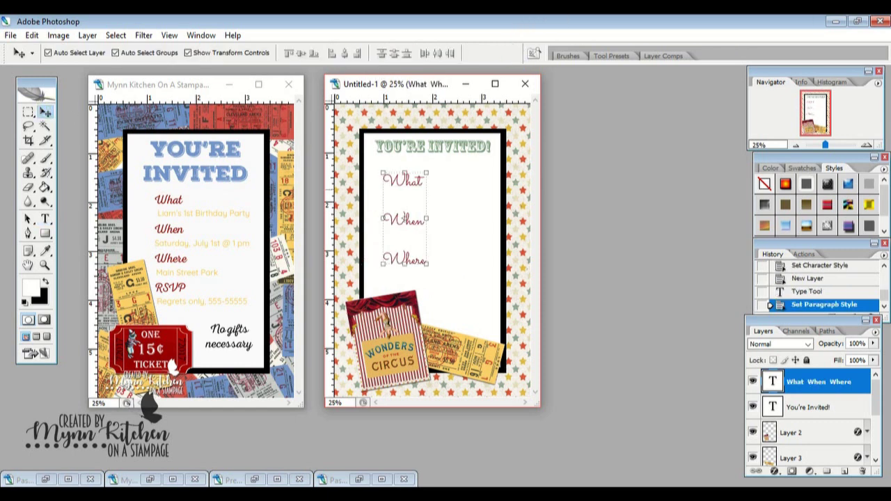
drag(404, 220, 375, 216)
drag(405, 184, 408, 182)
click(44, 221)
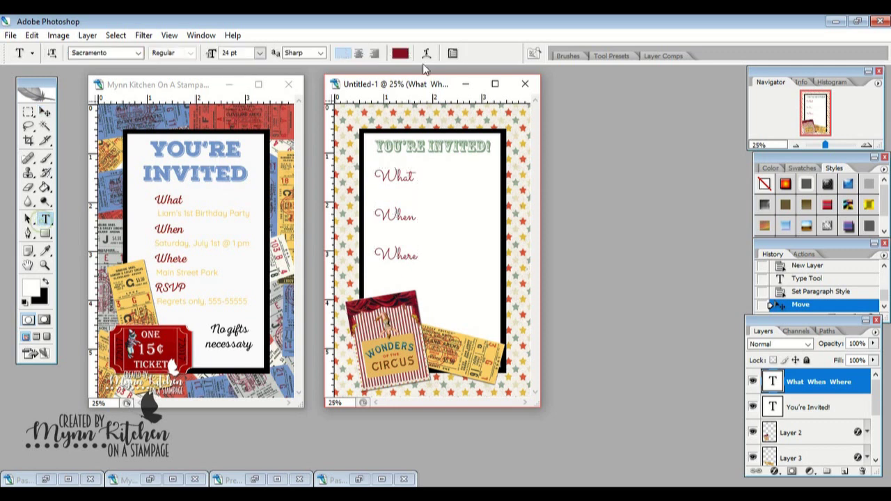
click(258, 53)
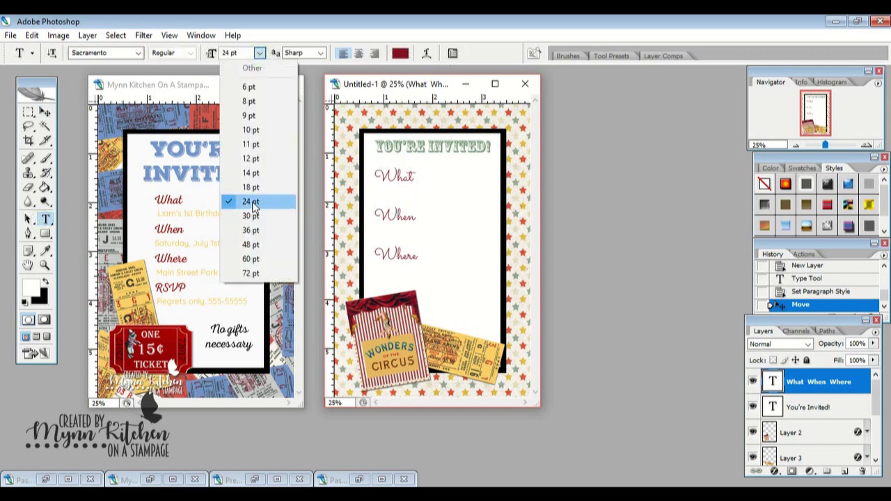
click(254, 191)
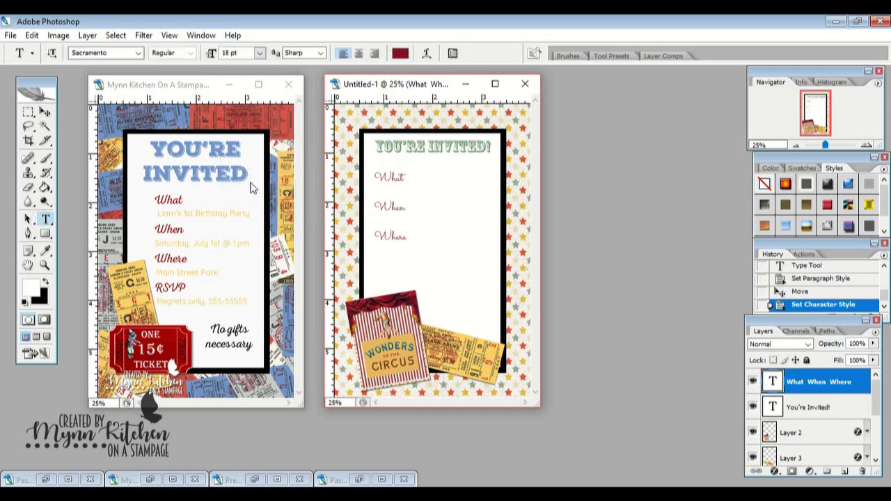
Add an RSVP line below Where.
click(406, 237)
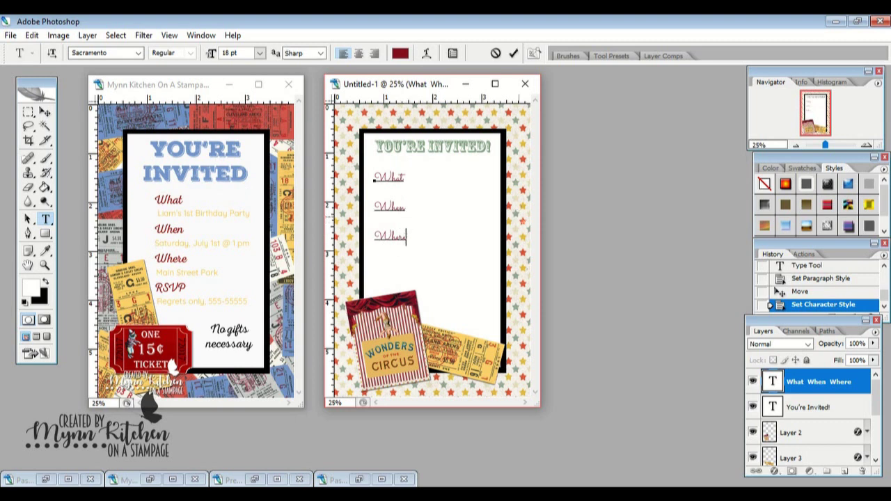
key(Return)
text(RSVP)
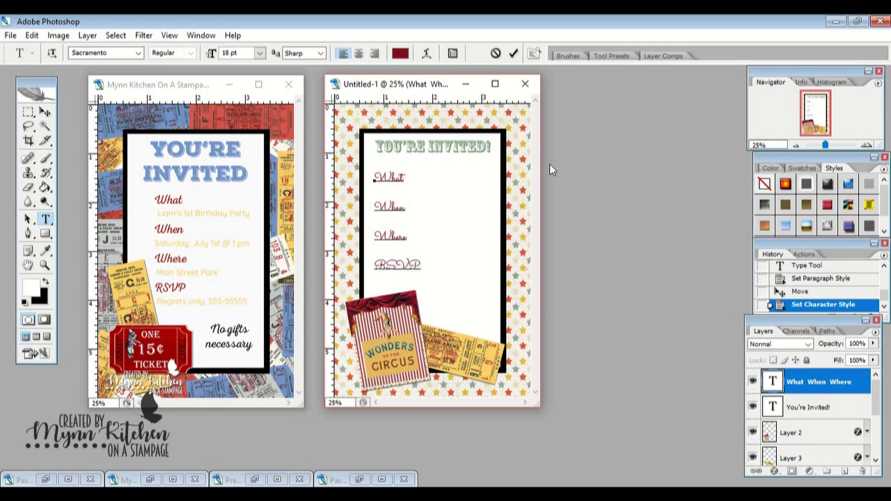
Commit the RSVP line, try Quicksand on the labels, then undo back to Sacramento.
click(513, 53)
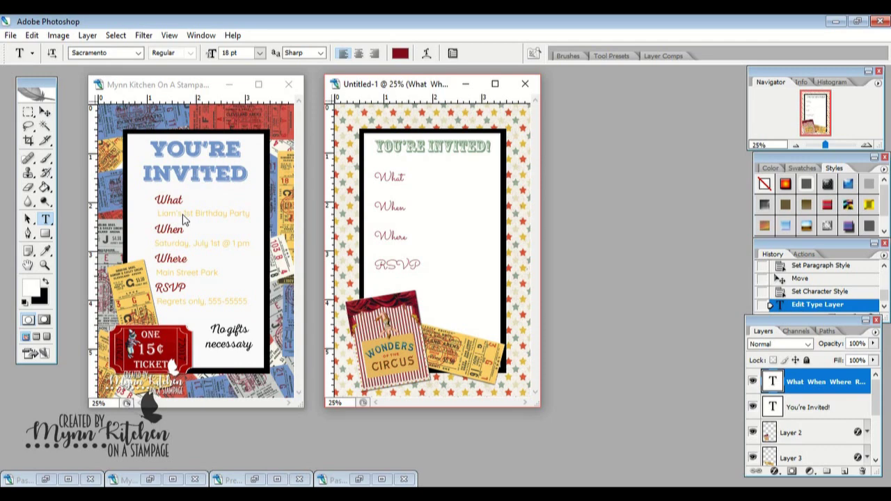
click(139, 54)
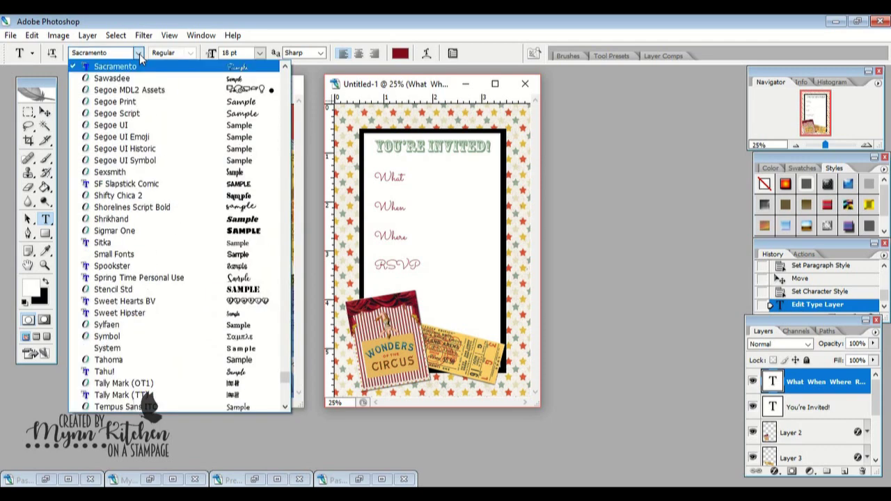
click(285, 67)
click(285, 66)
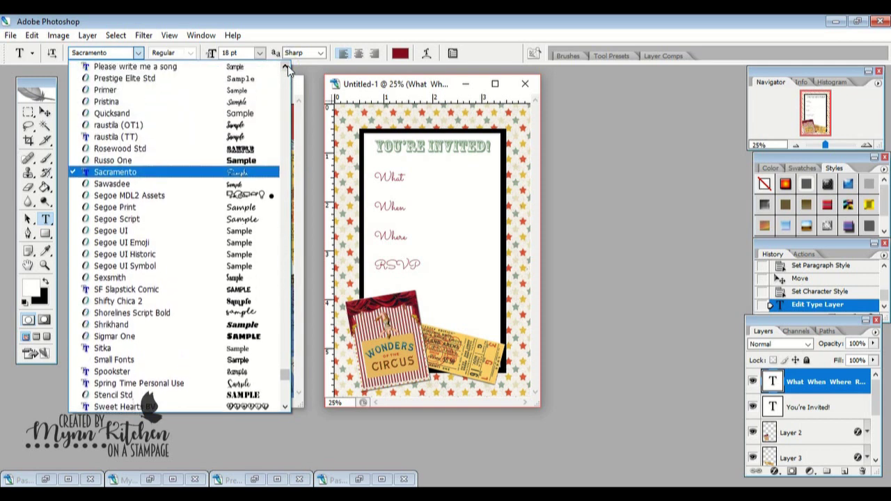
click(245, 115)
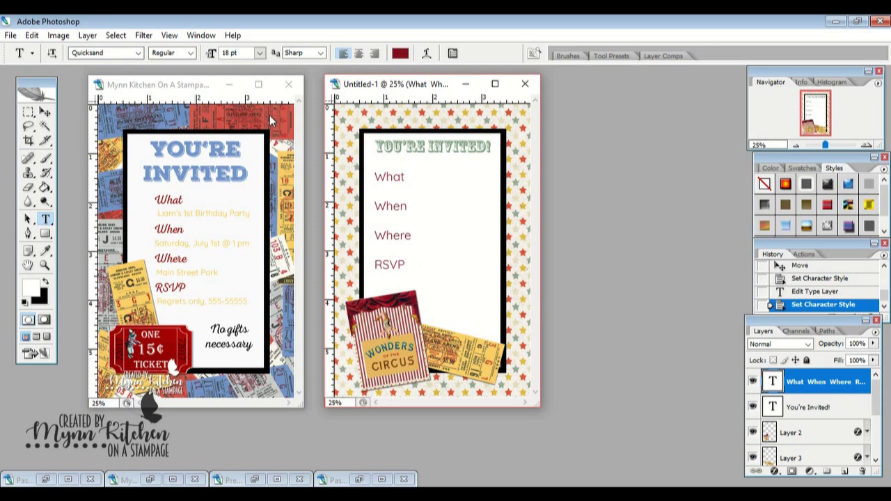
key(ctrl+z)
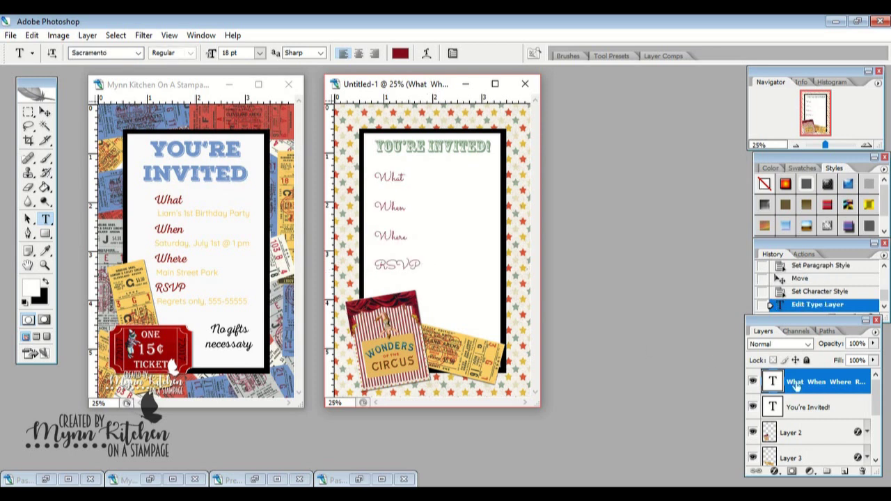
Start a new Quicksand text line on a new layer beside the When label.
click(845, 472)
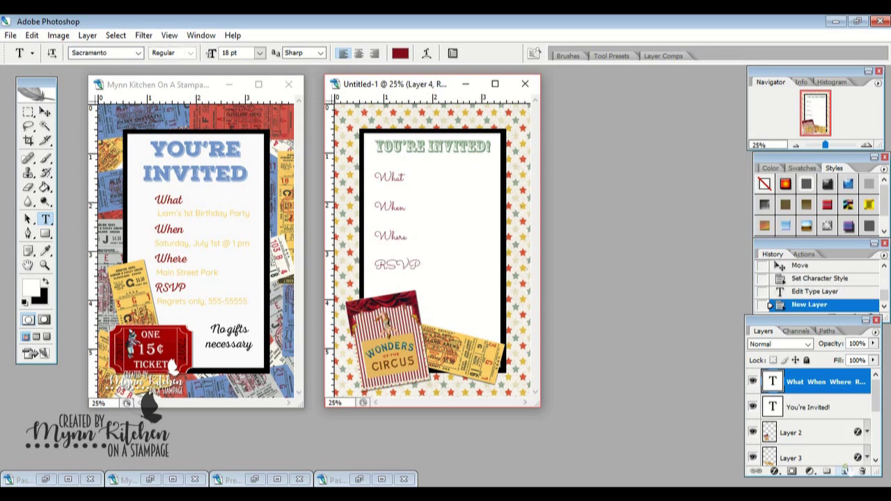
click(440, 216)
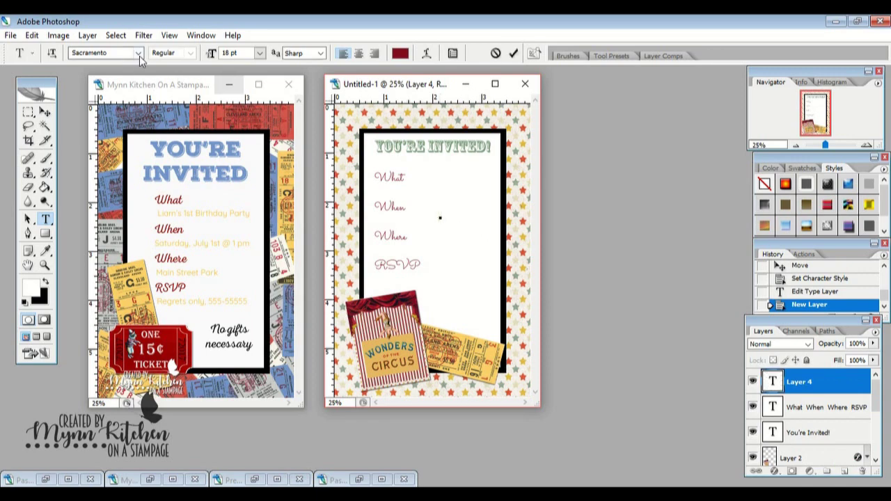
click(139, 56)
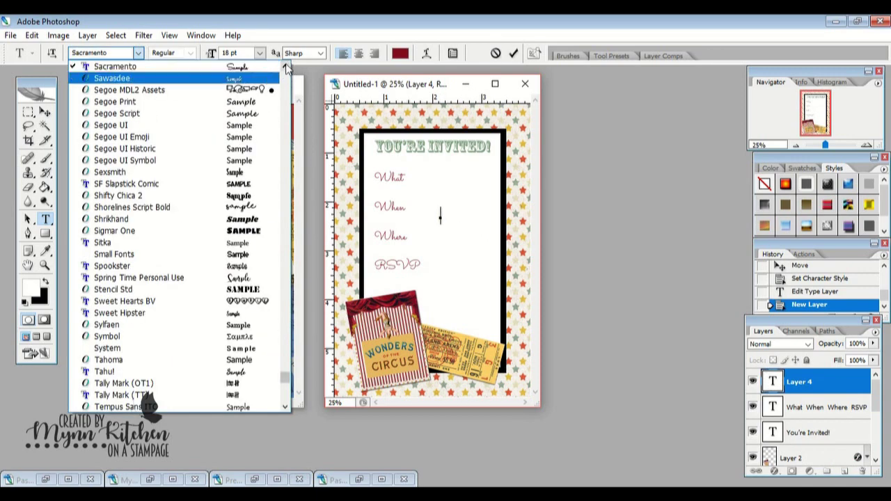
click(286, 65)
click(286, 65)
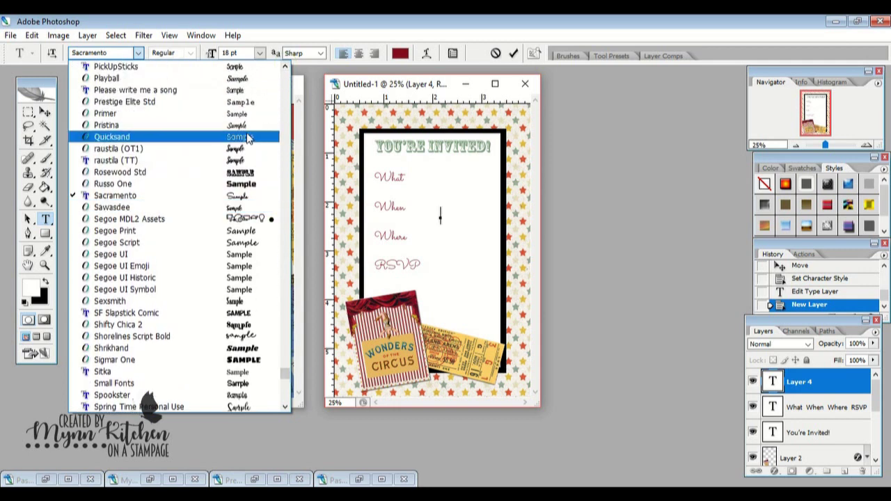
click(252, 140)
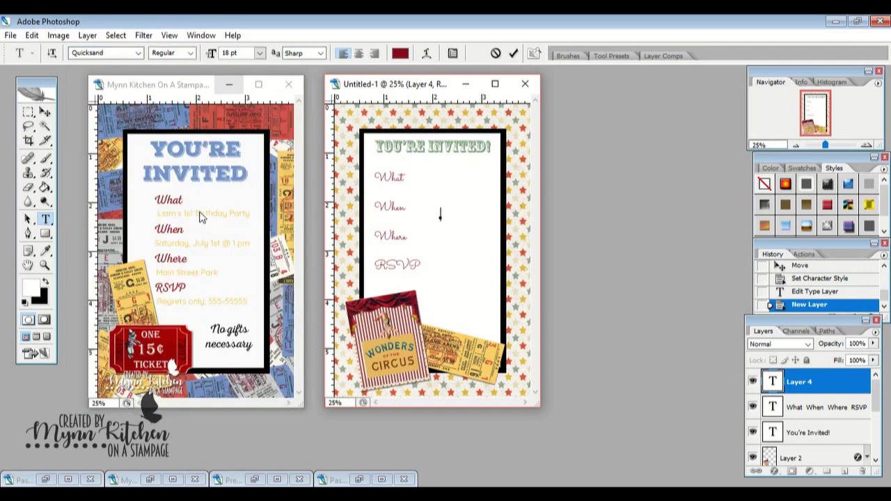
Set the text colour to the gold sampled from the ticket and type the birthday party line.
click(399, 54)
click(412, 347)
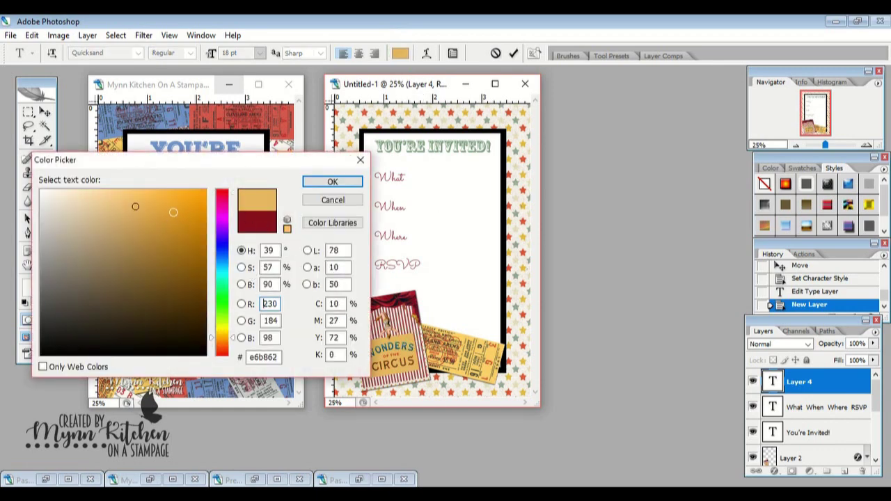
click(316, 181)
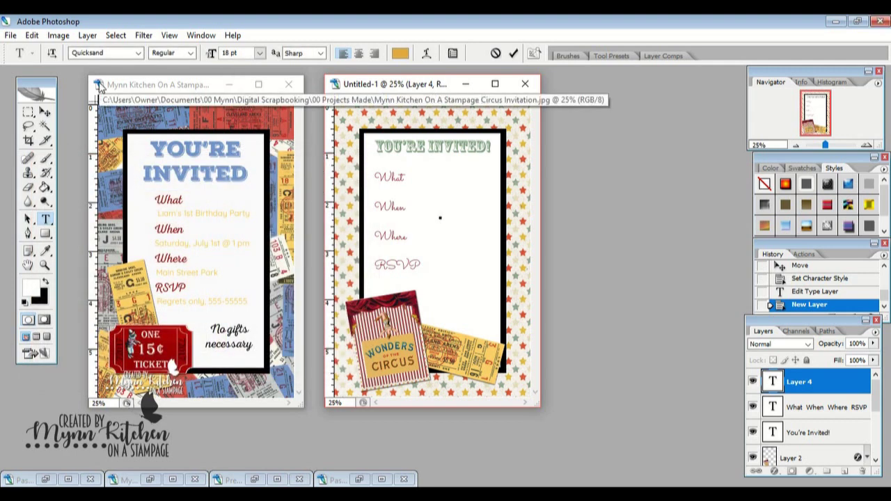
text(Julie's)
text( 15)
text(th)
text( Birth)
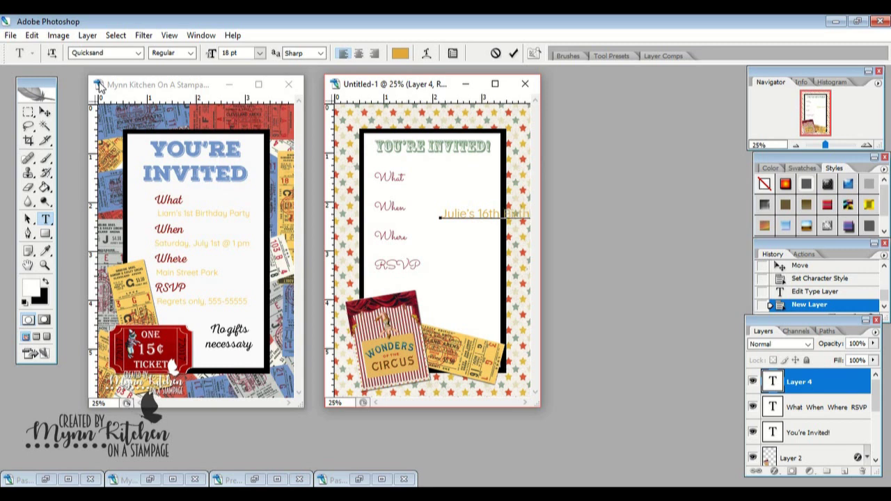
Commit the birthday line and move it under the What label.
click(513, 54)
click(45, 111)
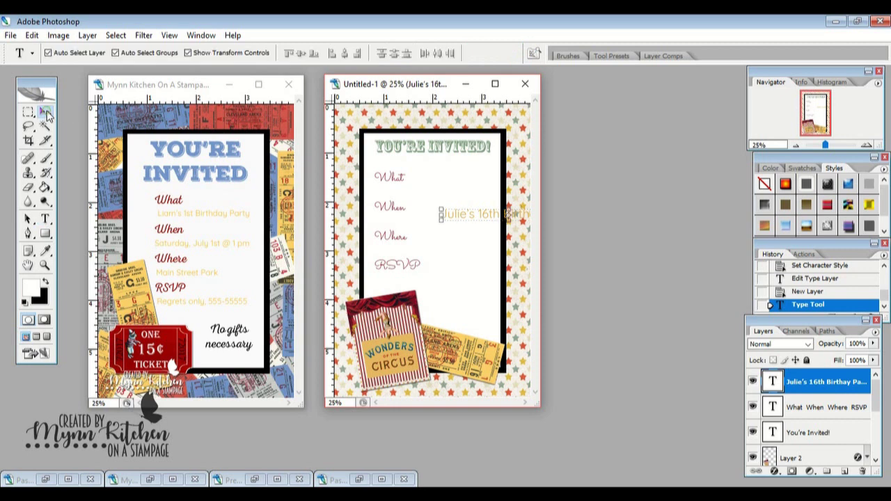
drag(441, 213, 369, 191)
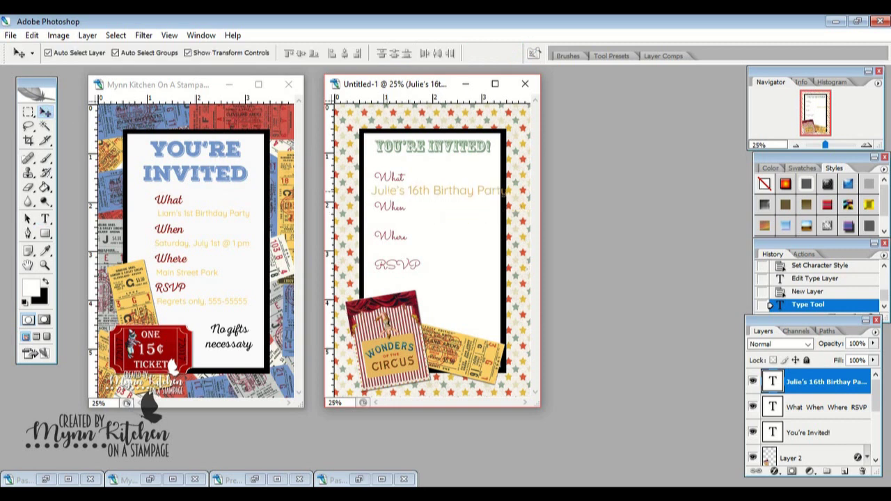
Set the birthday line to 14 pt and nudge it slightly right.
click(45, 219)
click(259, 56)
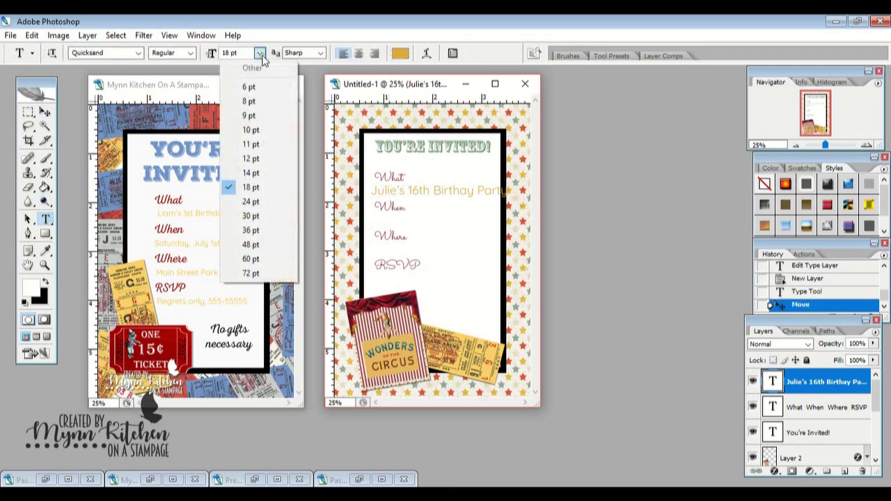
click(259, 159)
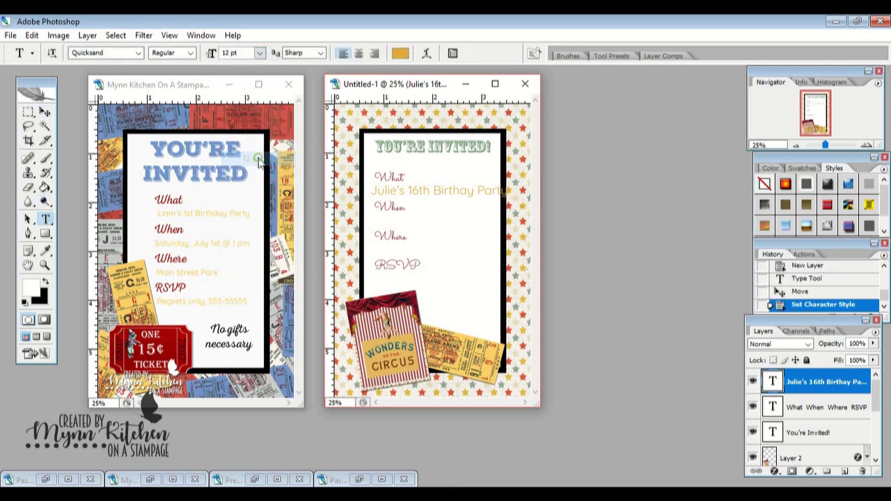
click(259, 53)
click(252, 174)
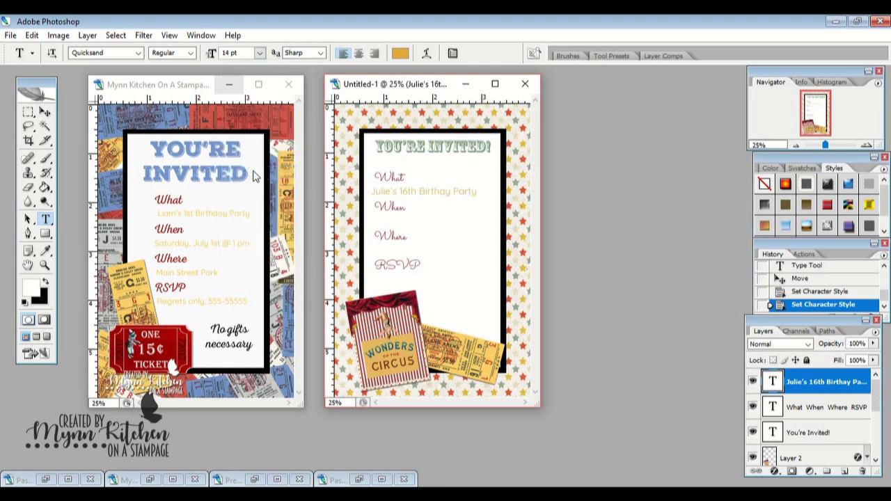
click(43, 112)
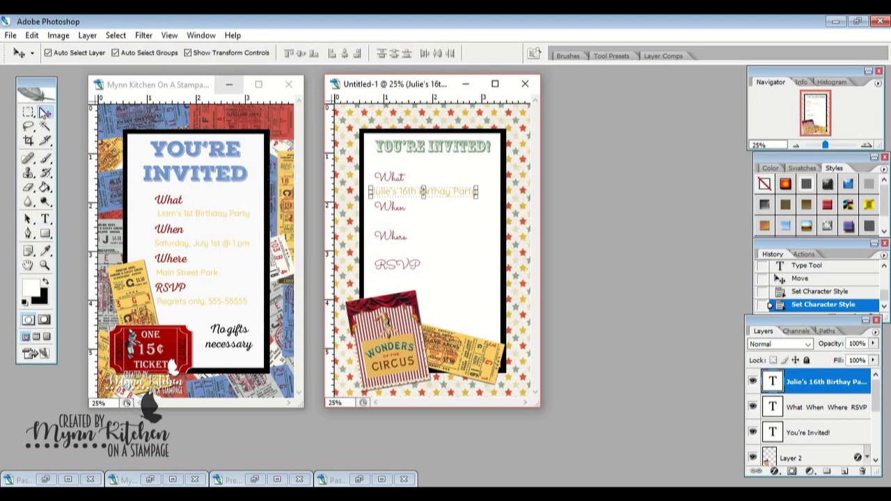
key(Up)
key(Right)
key(Right)
key(Right)
key(Right)
key(Right)
key(Right)
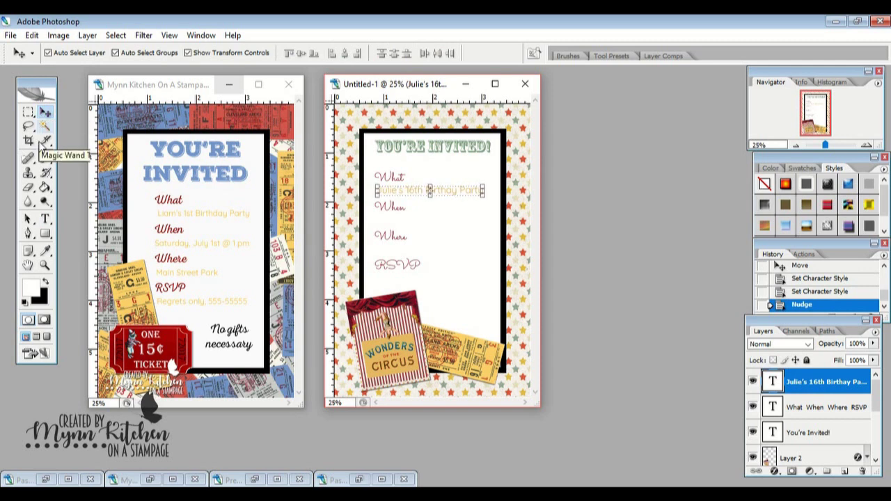
click(45, 219)
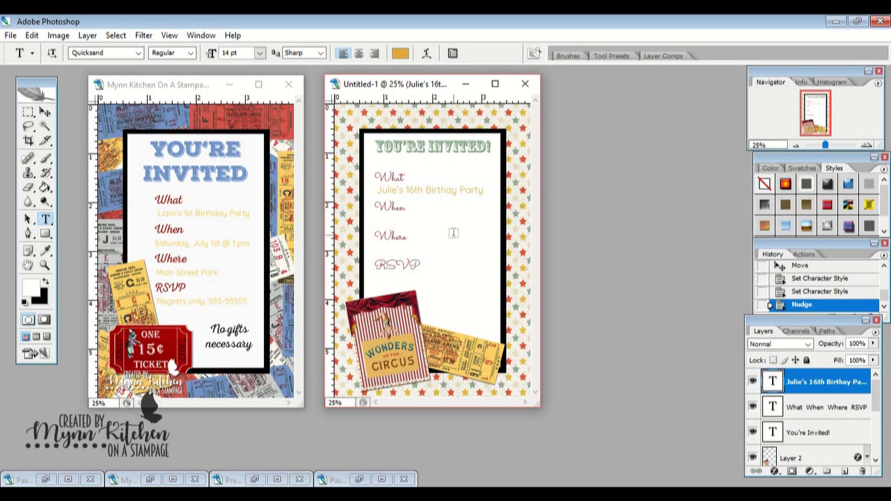
Add the line 'Friday, March 25th @ 3pm' and drag it under the When label.
click(453, 232)
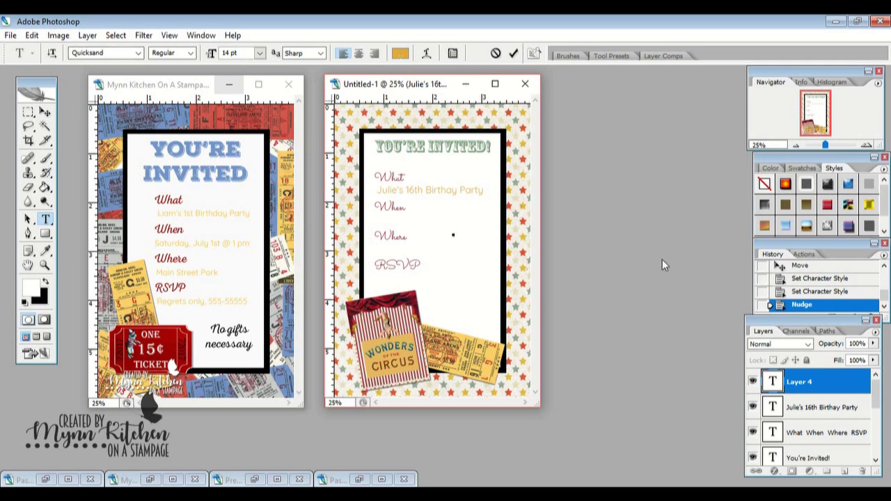
text(Friday, Ma)
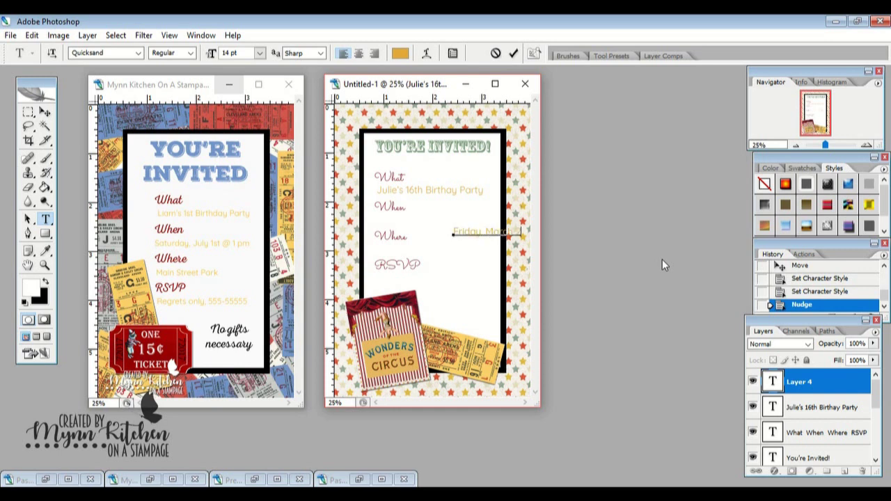
text(rch 25)
click(513, 53)
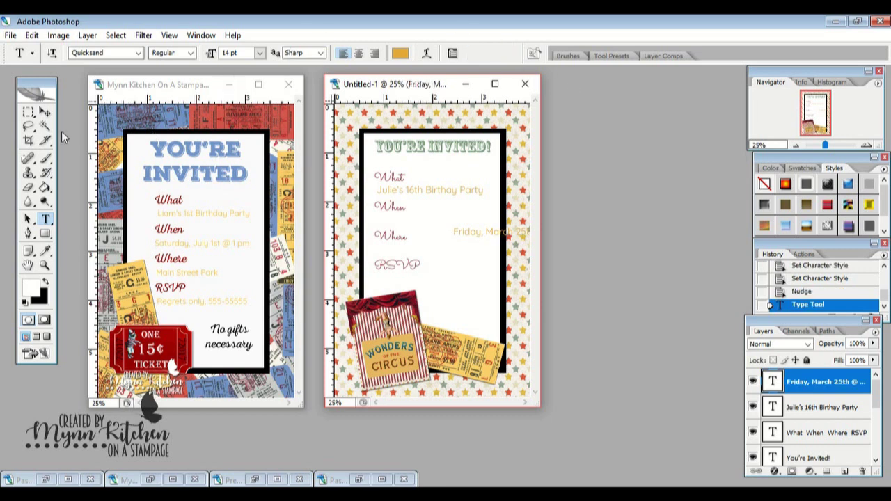
click(44, 112)
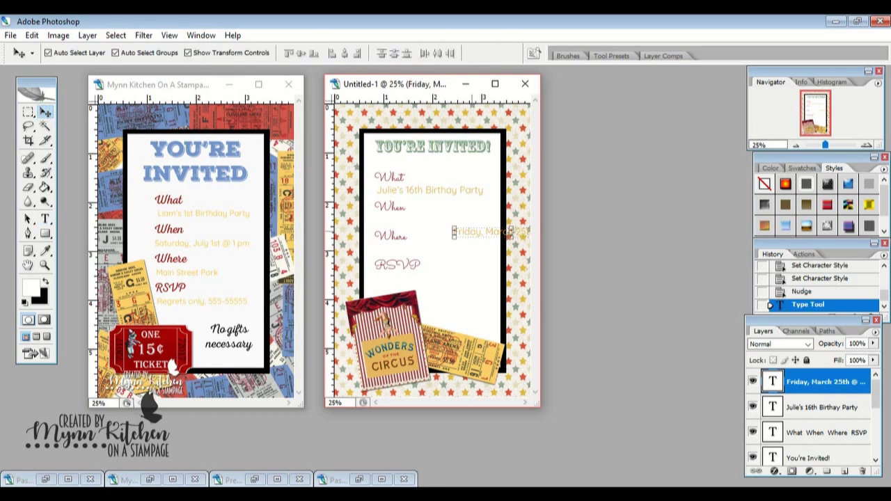
drag(454, 232, 378, 221)
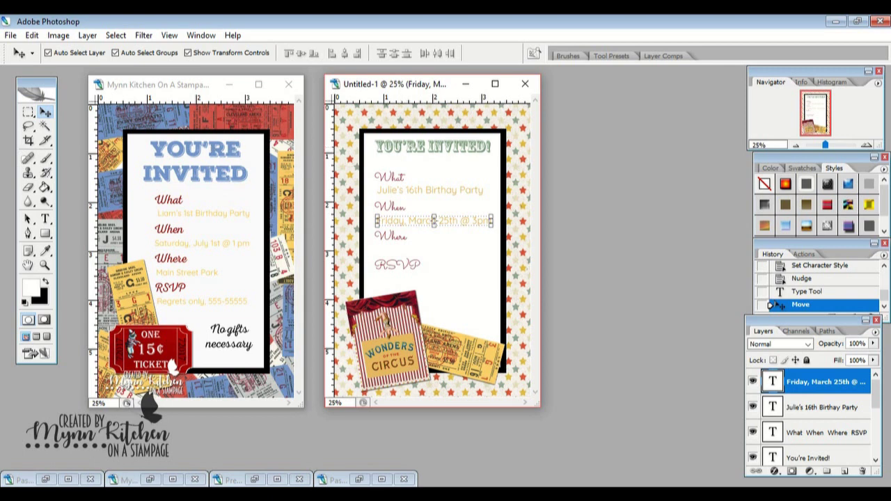
Set the You're Invited! title's font size to 26 pt.
click(413, 146)
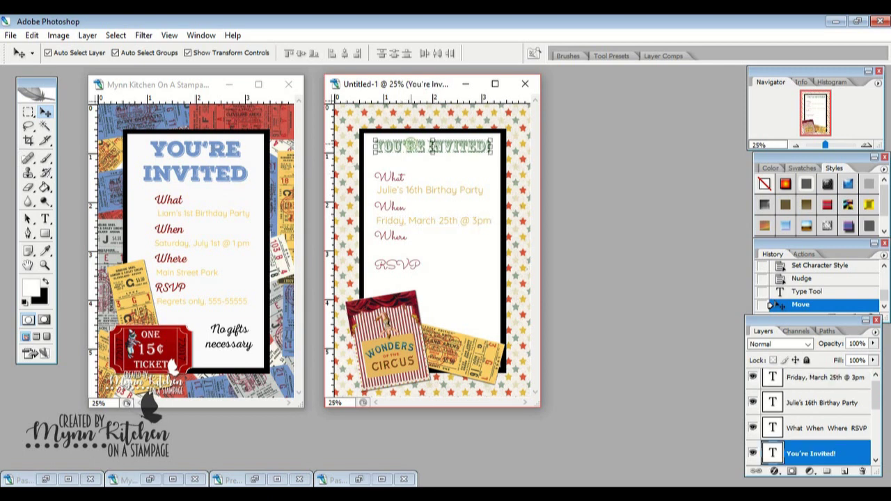
click(44, 221)
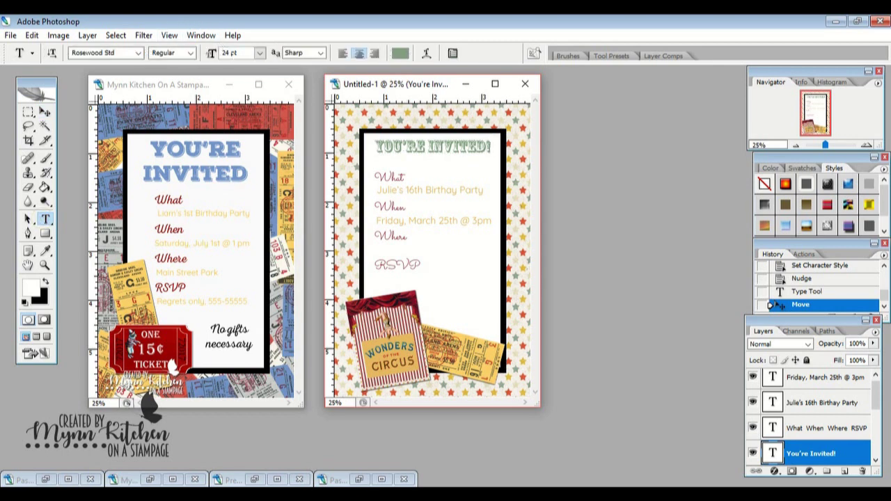
click(226, 53)
text(26)
key(Return)
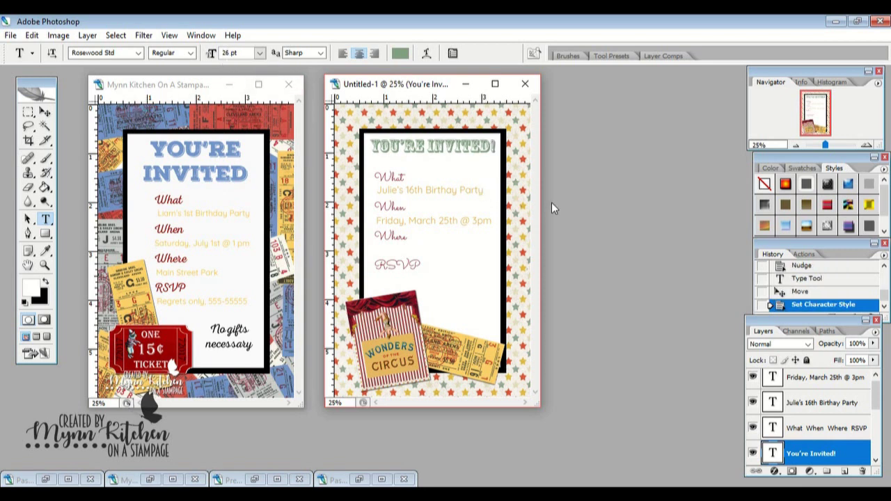
Re-commit the date line and type 'Roller City Skating' below RSVP.
click(417, 221)
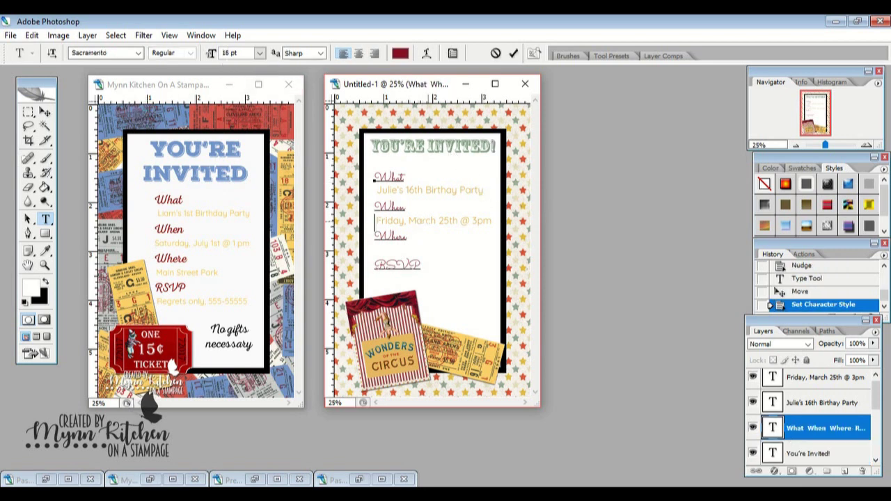
click(496, 54)
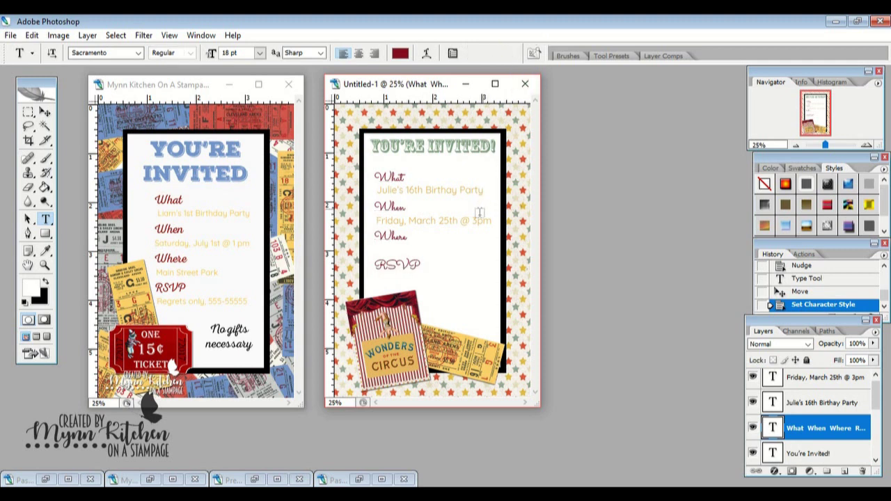
click(484, 220)
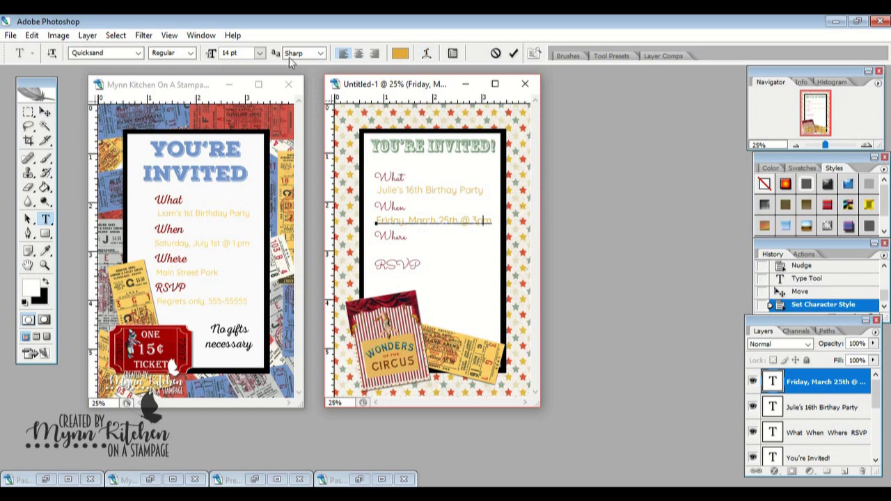
click(513, 53)
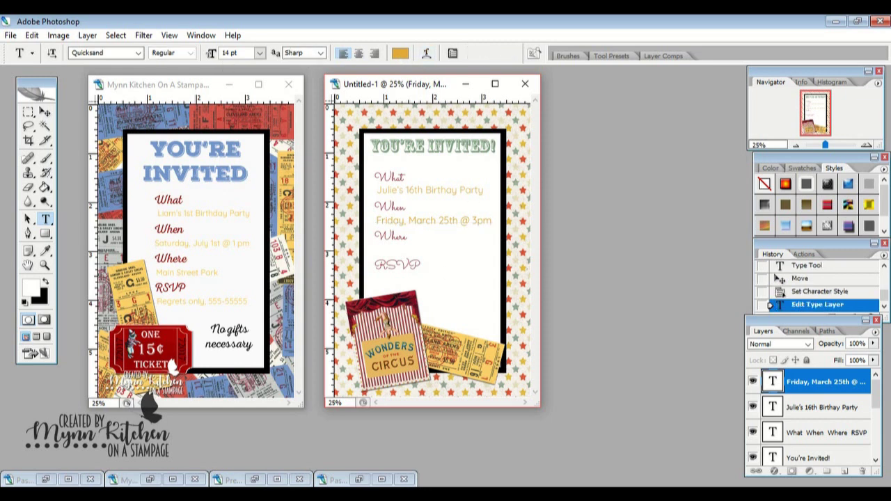
click(447, 274)
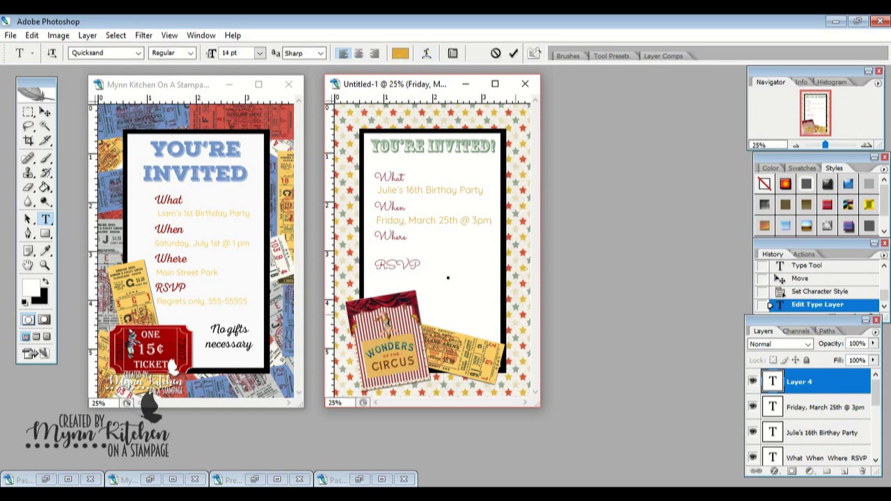
text(Roller City Skating)
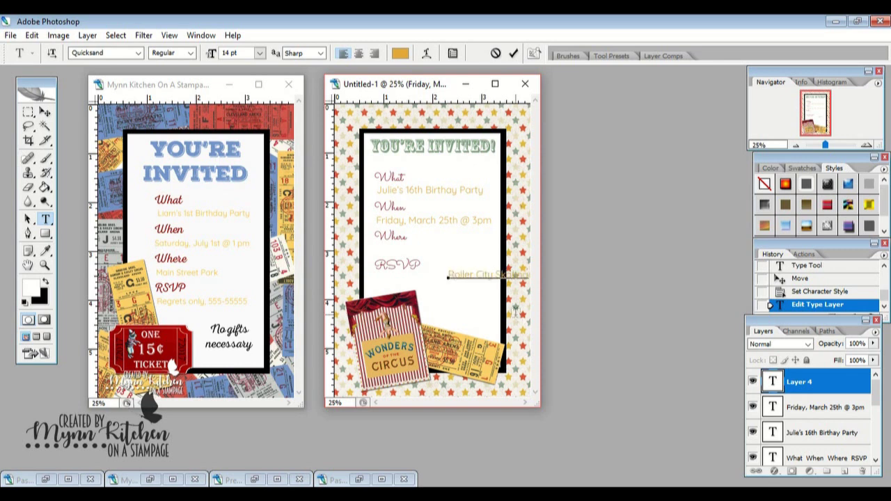
Commit the venue text and move 'Roller City Skating Rink' under the Where label.
click(513, 54)
click(44, 112)
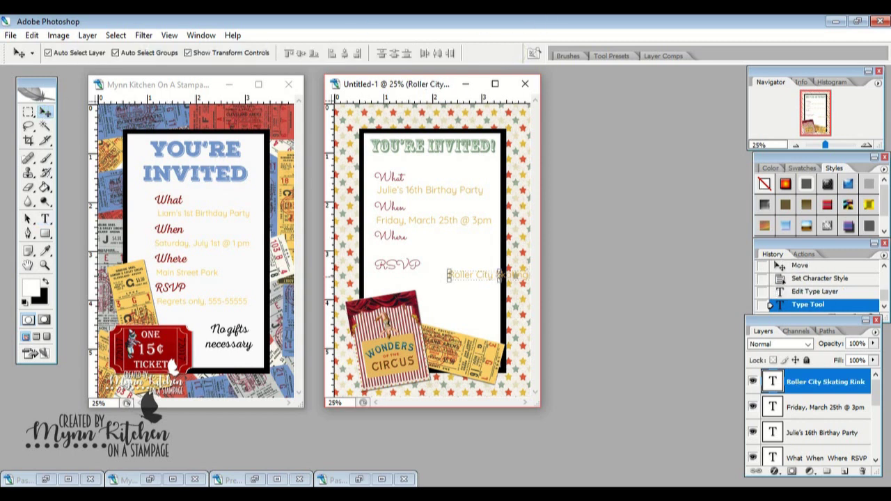
drag(449, 275, 408, 249)
Add the RSVP contact's name and phone number line and move it under RSVP.
click(46, 219)
click(449, 294)
text(Julie @)
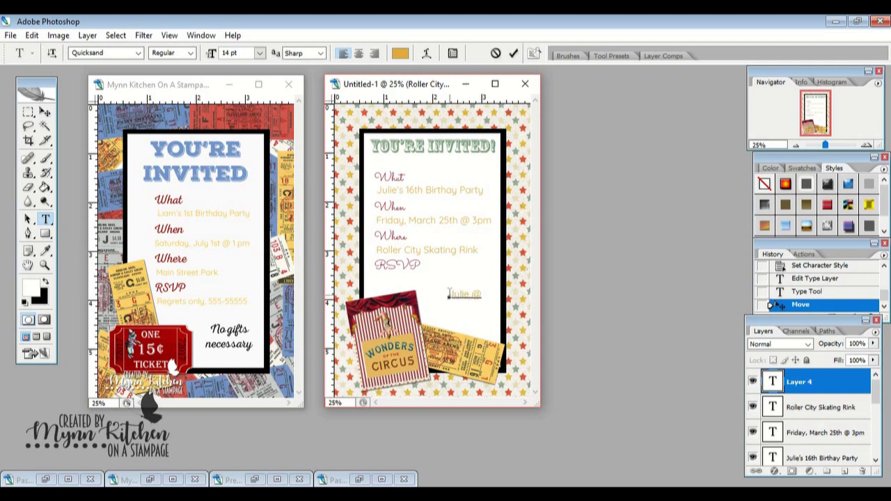
text( 555-5555)
click(513, 53)
click(45, 112)
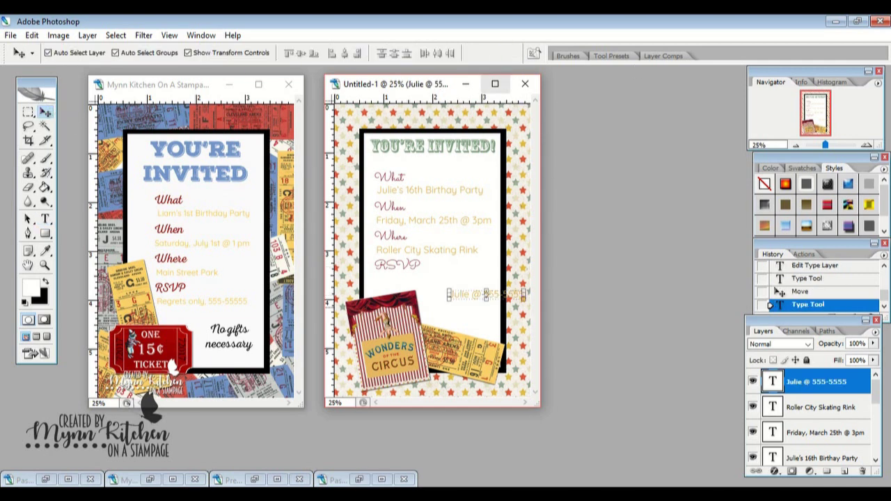
drag(485, 294, 412, 278)
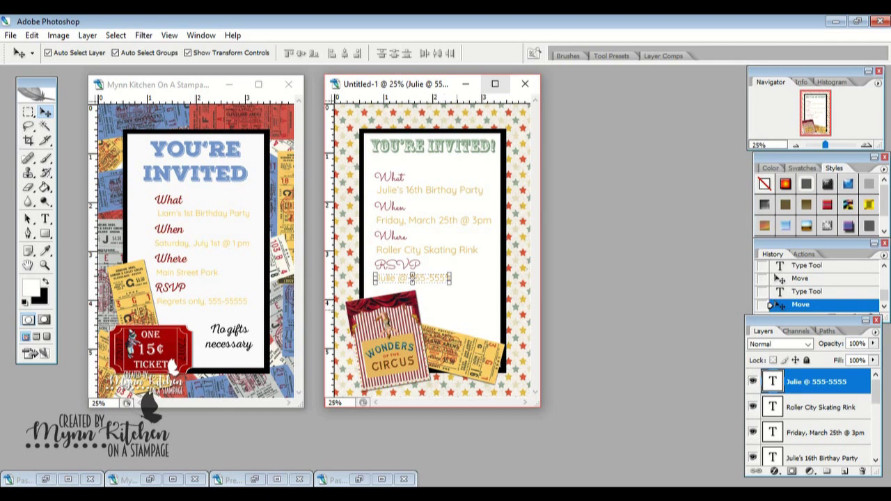
click(45, 220)
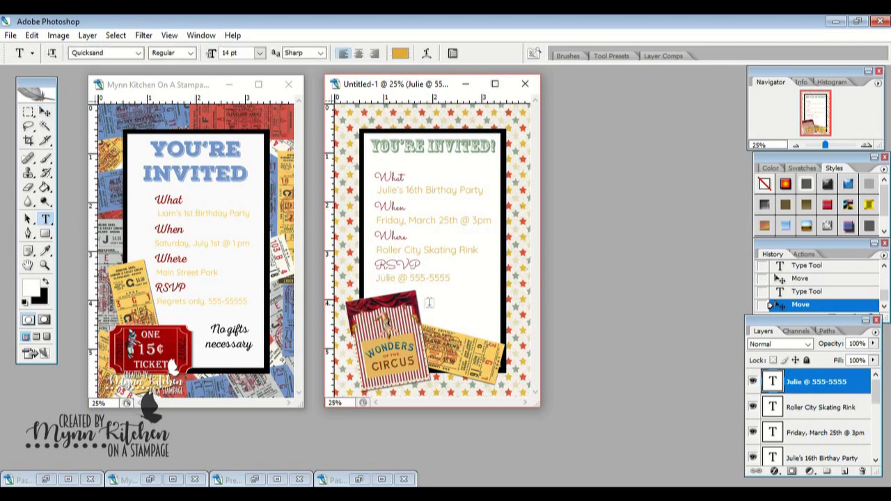
click(465, 308)
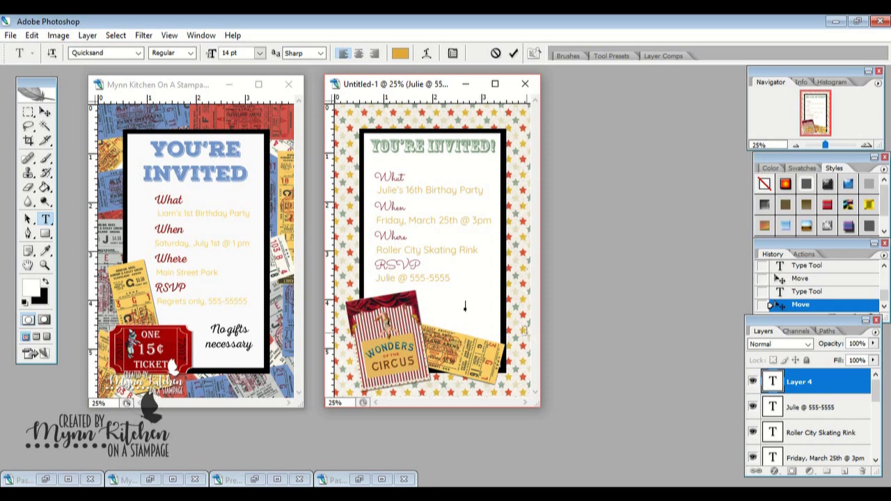
Type the gift-registry note ending 'Target.' and centre-align it.
text(Julie is ce)
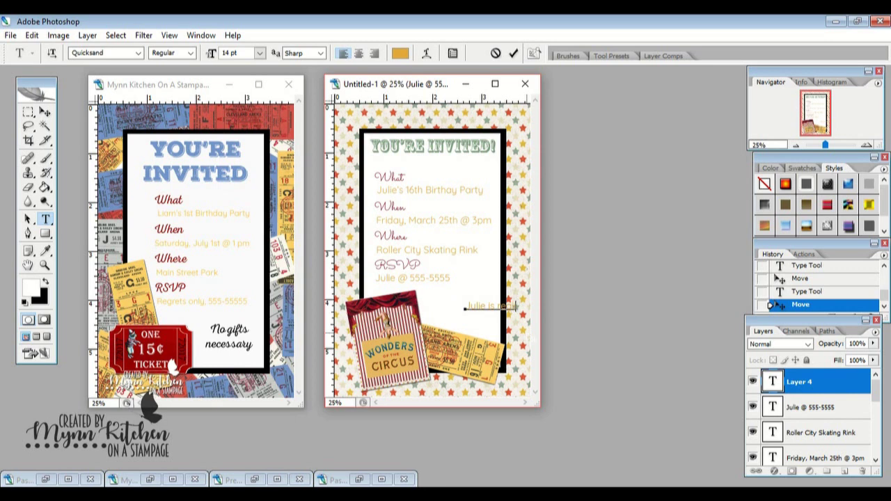
text(lebra)
text(Target)
click(513, 53)
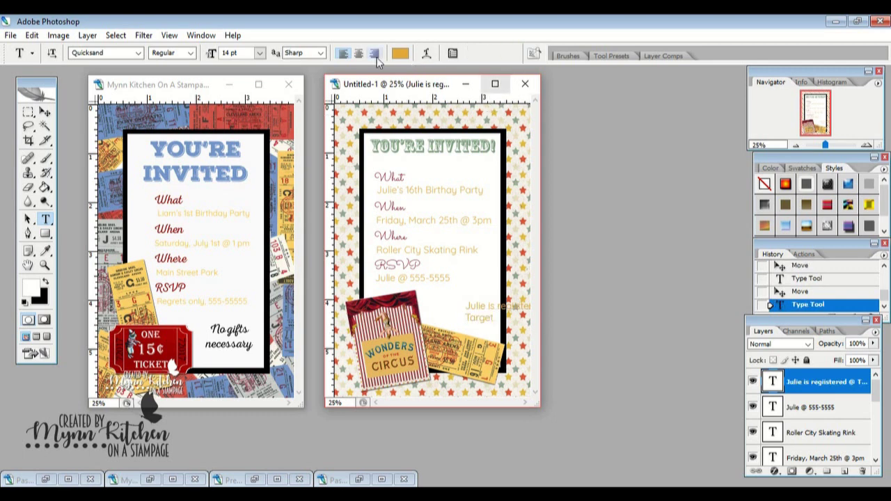
click(374, 54)
Break the registry note so '@ Target.' sits on its own second line.
click(44, 111)
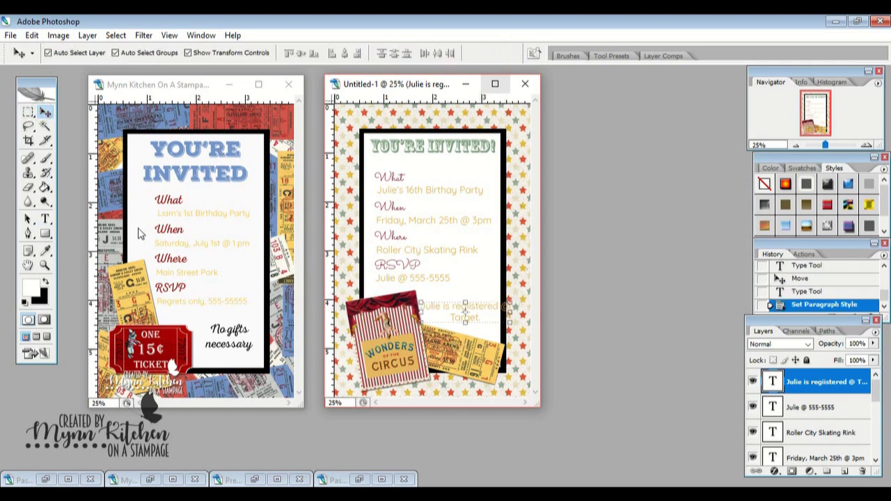
click(44, 218)
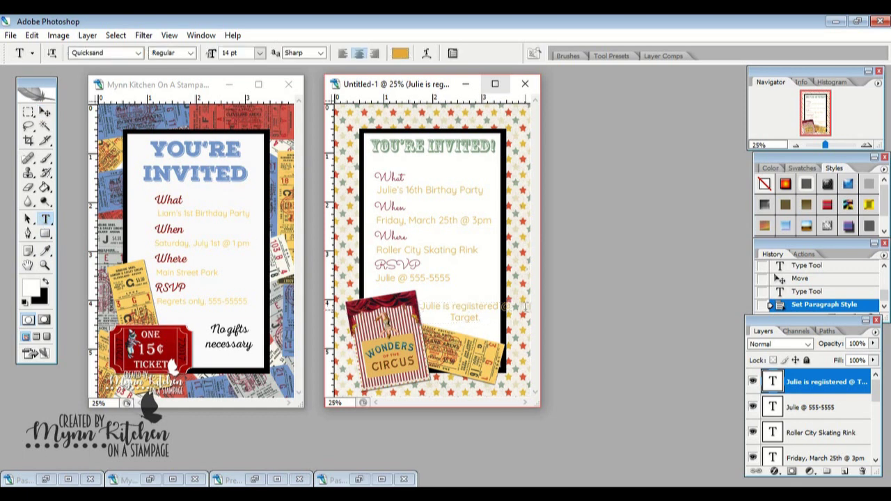
click(502, 306)
key(Return)
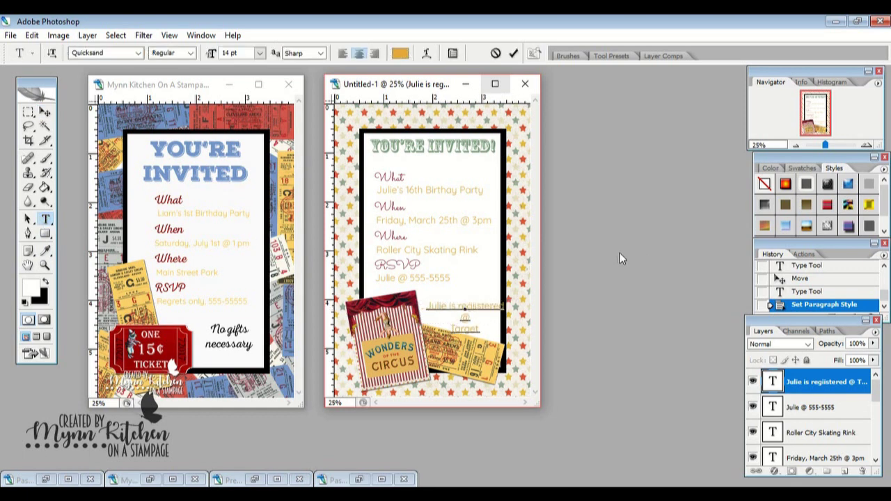
key(Right)
key(Right)
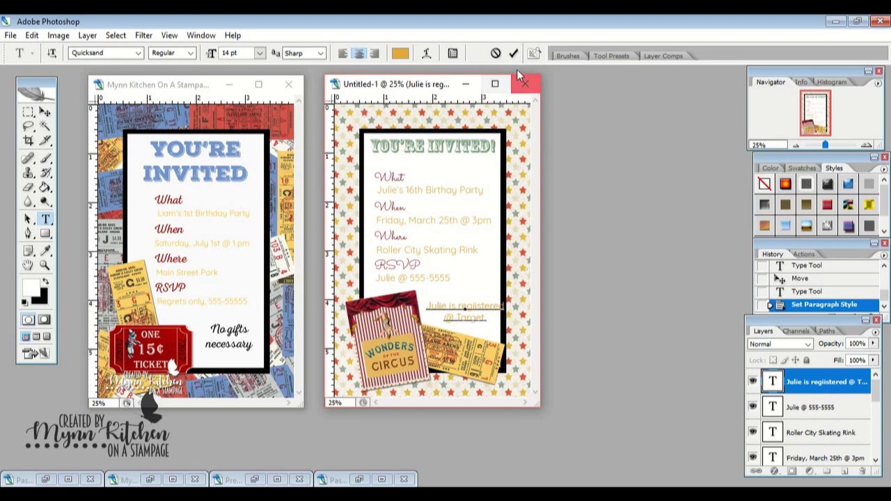
click(514, 54)
Colour the registry note dark red sampled from the circus ticket.
click(400, 53)
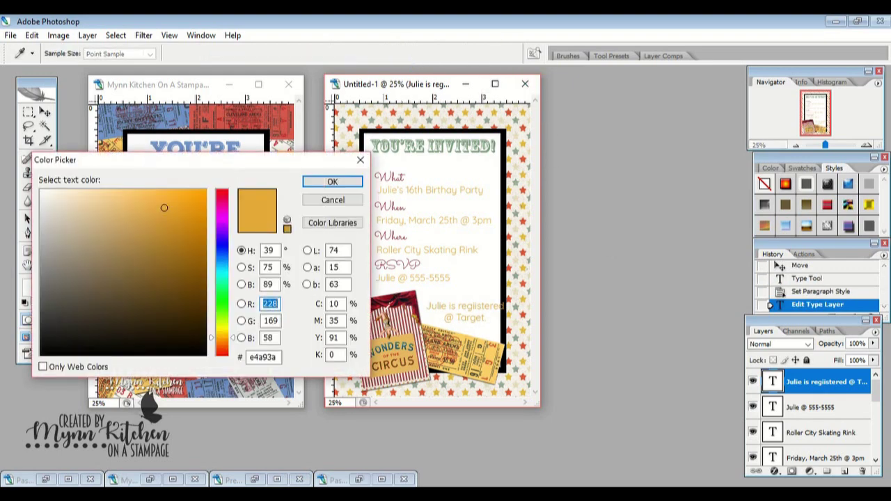
click(387, 303)
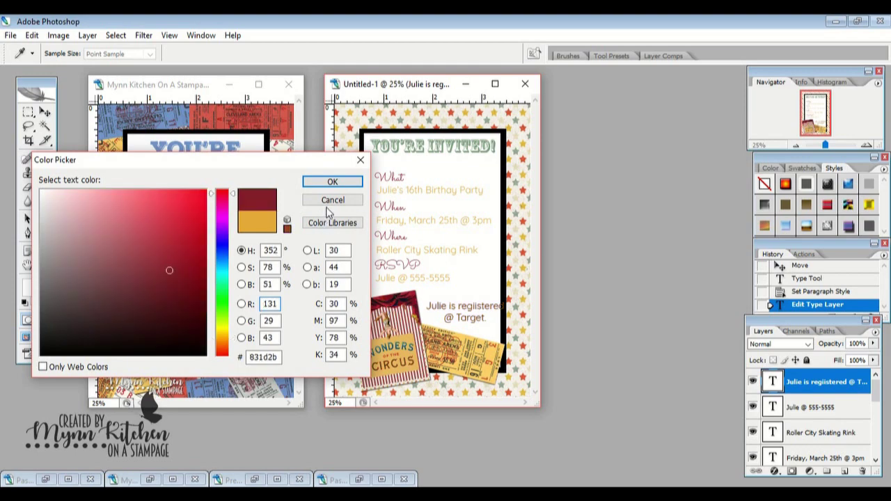
click(332, 182)
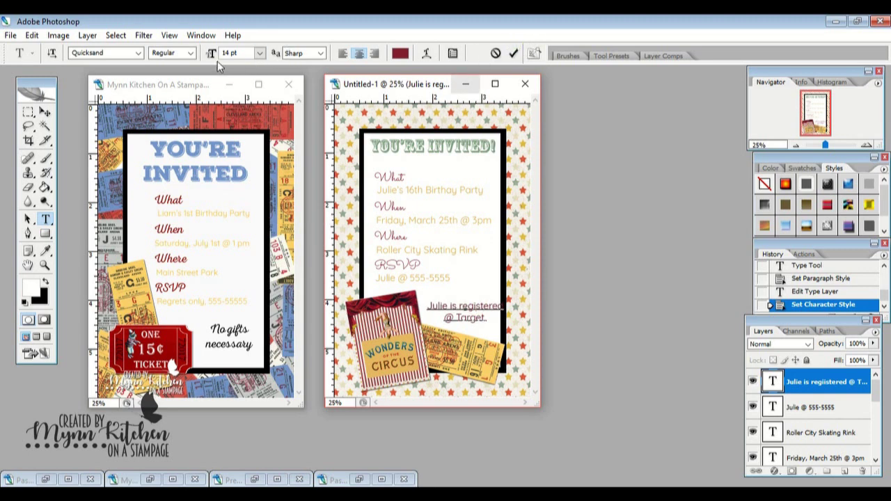
Set the registry note to Sacramento script at 15 pt.
click(138, 53)
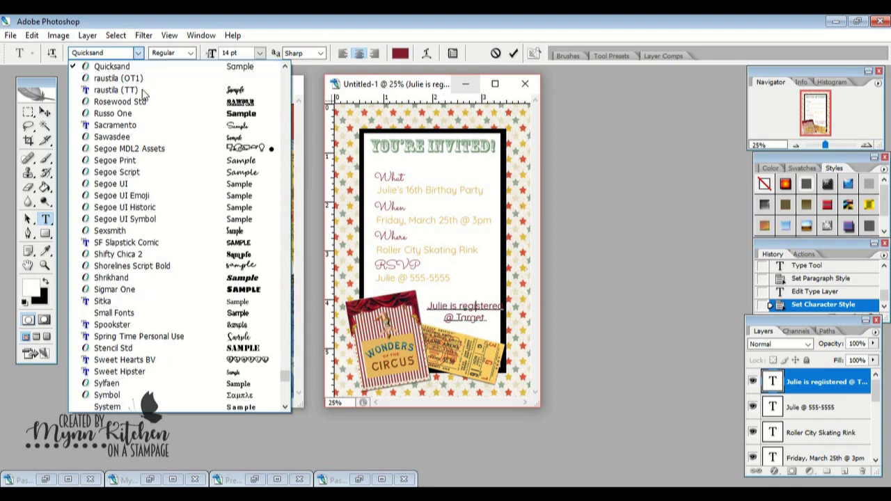
click(140, 125)
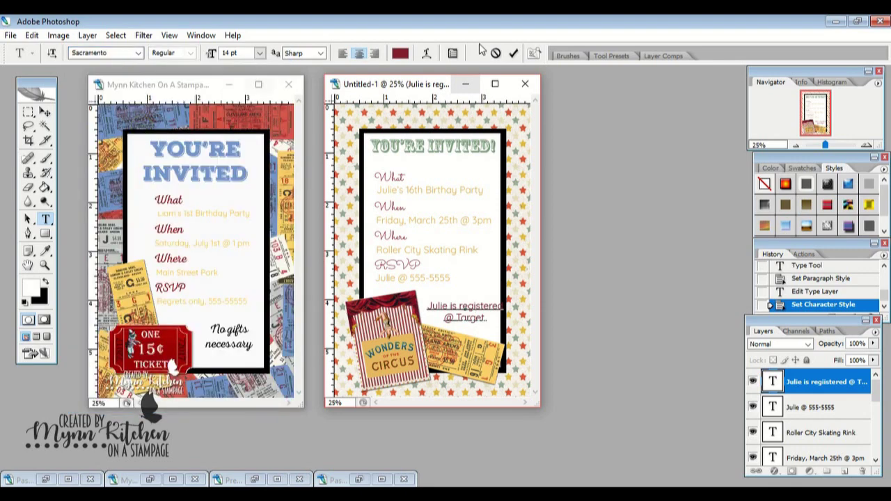
click(513, 53)
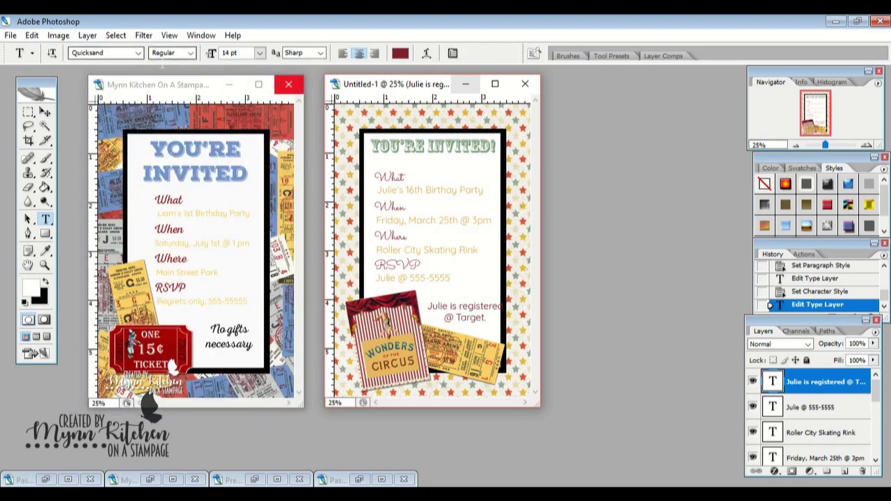
click(139, 53)
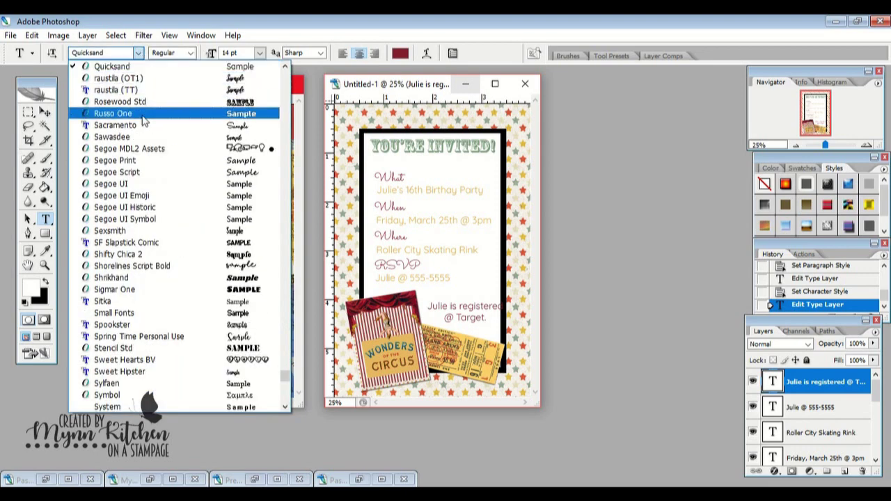
key(Escape)
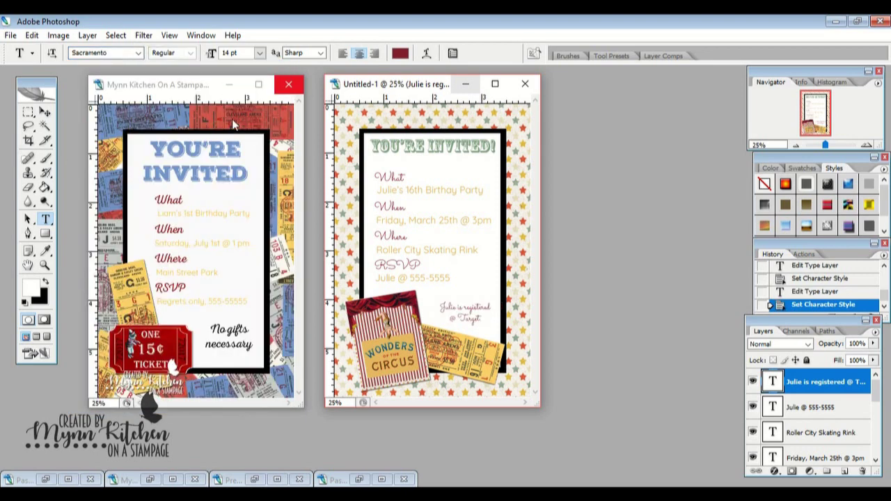
double_click(229, 53)
text(15)
key(Return)
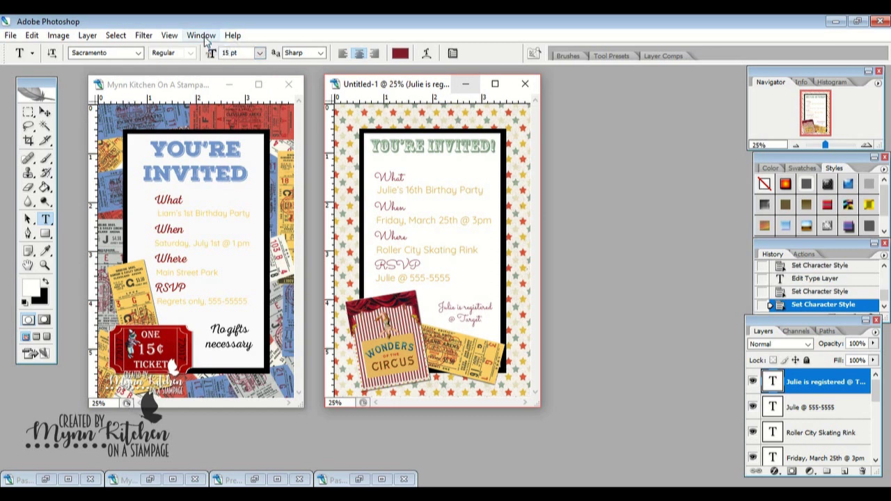
Move the red registry note slightly up-left, then select the Layer 1 image layer.
click(44, 112)
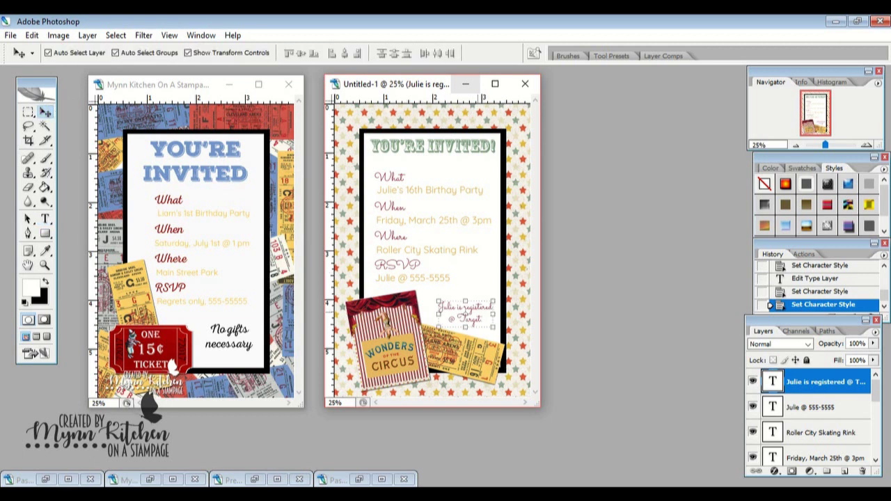
drag(465, 313, 460, 309)
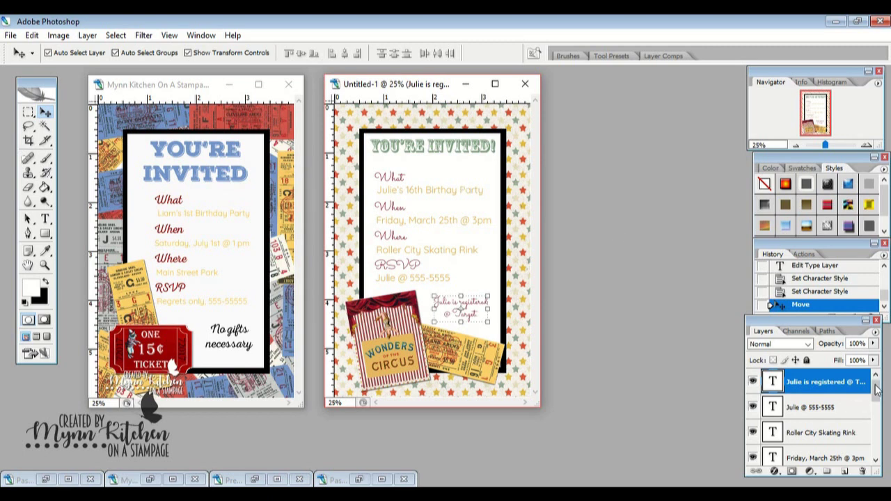
drag(876, 387, 872, 454)
click(816, 429)
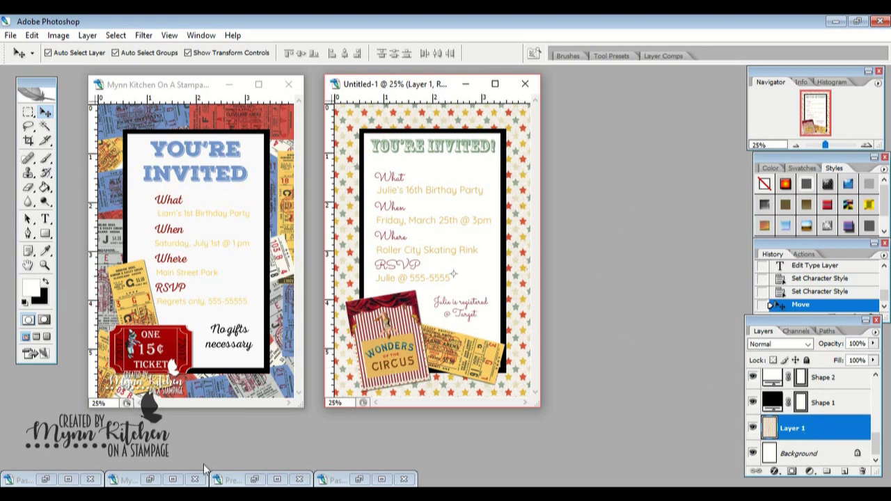
Restore the minimized Preview.JPG Passport to the Circus kit image to full size.
click(277, 480)
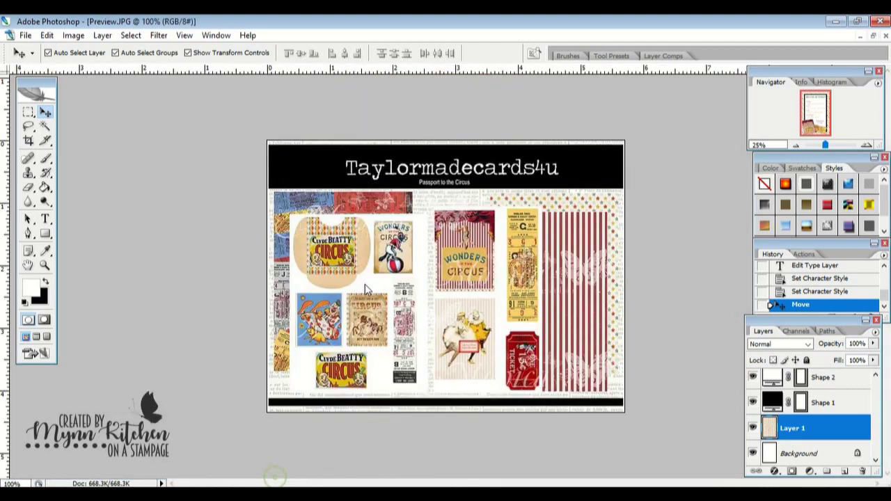